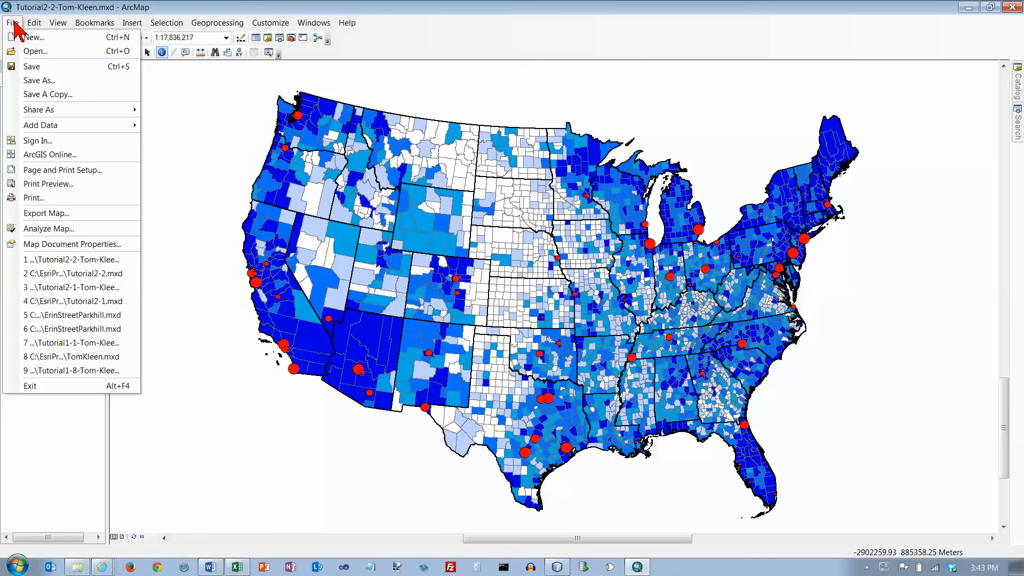
- Save a copy of the map document as Tutorial2-3.mxd in the Maps folder and dismiss the database warning
{"action": "left_click", "coordinate": [43, 80]}
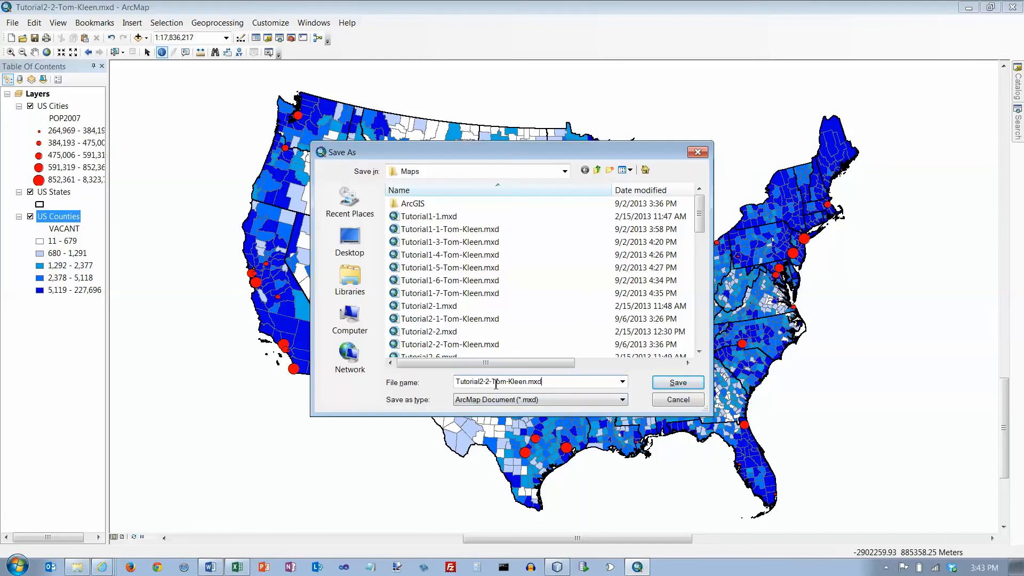
{"action": "left_click_drag", "start_coordinate": [486, 381], "coordinate": [607, 379]}
{"action": "type", "text": "3"}
{"action": "key", "text": "Return"}
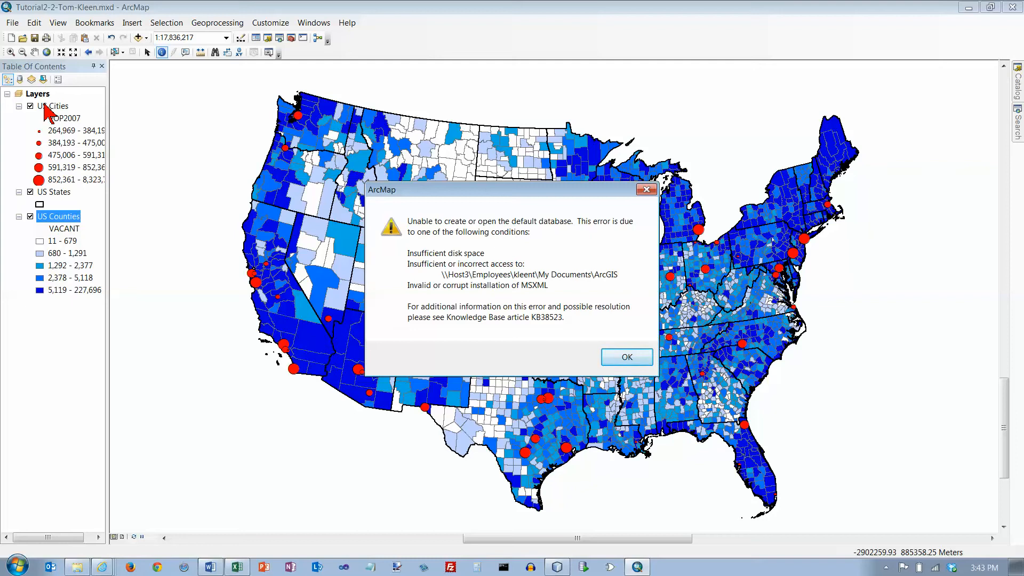
{"action": "left_click", "coordinate": [627, 359]}
{"action": "left_click", "coordinate": [628, 358]}
{"action": "left_click", "coordinate": [628, 358]}
{"action": "left_click", "coordinate": [628, 358]}
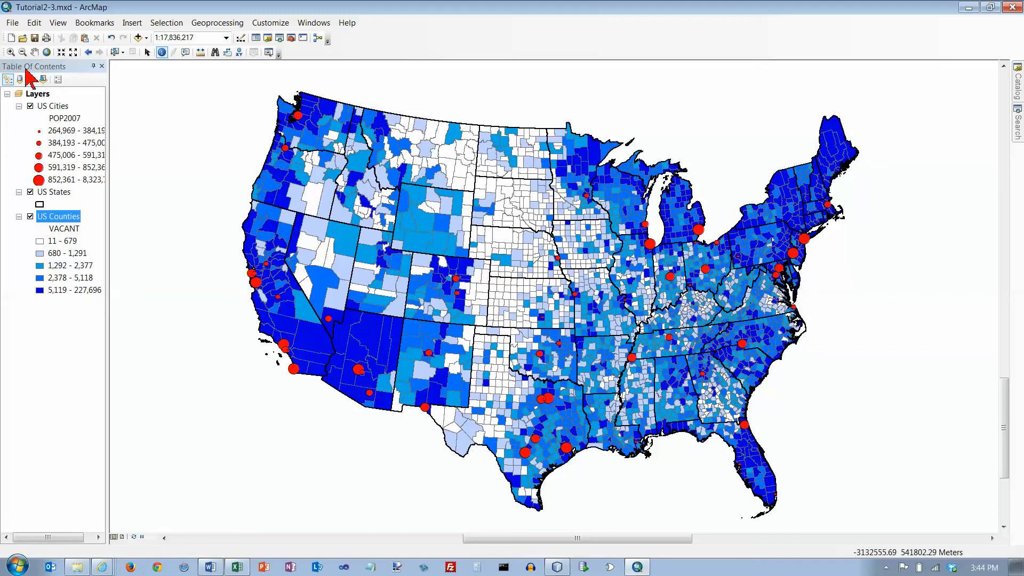
- Rename the US Counties layer as Vacant Housing by County in its layer properties
{"action": "right_click", "coordinate": [63, 219]}
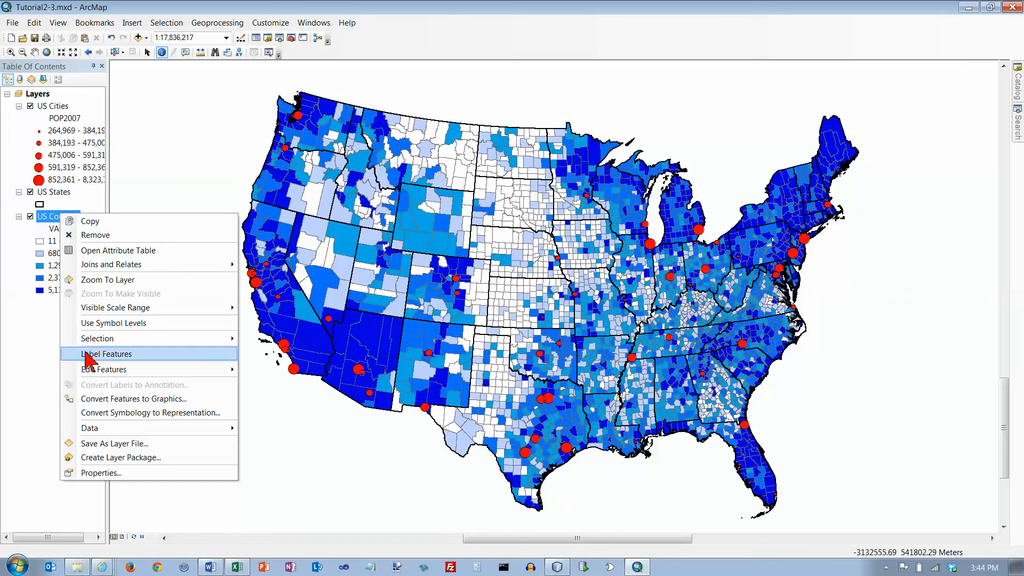
{"action": "left_click", "coordinate": [101, 472]}
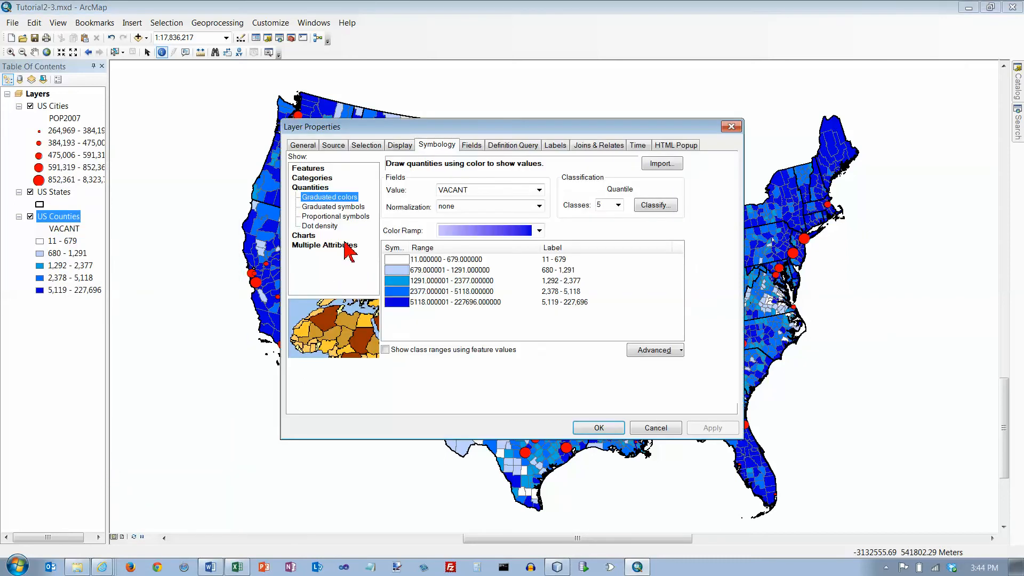
{"action": "left_click", "coordinate": [302, 145]}
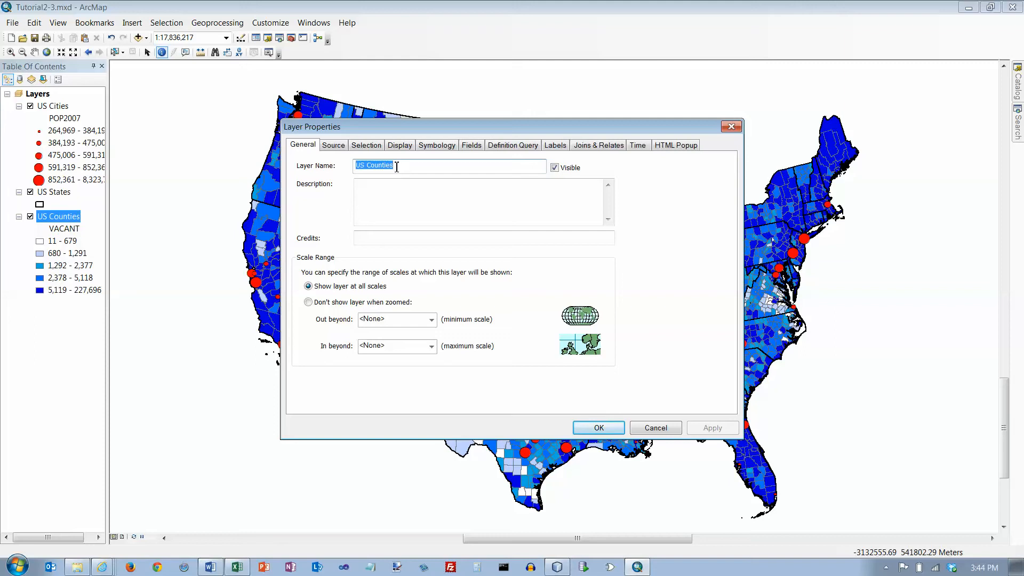
{"action": "type", "text": "Vacan"}
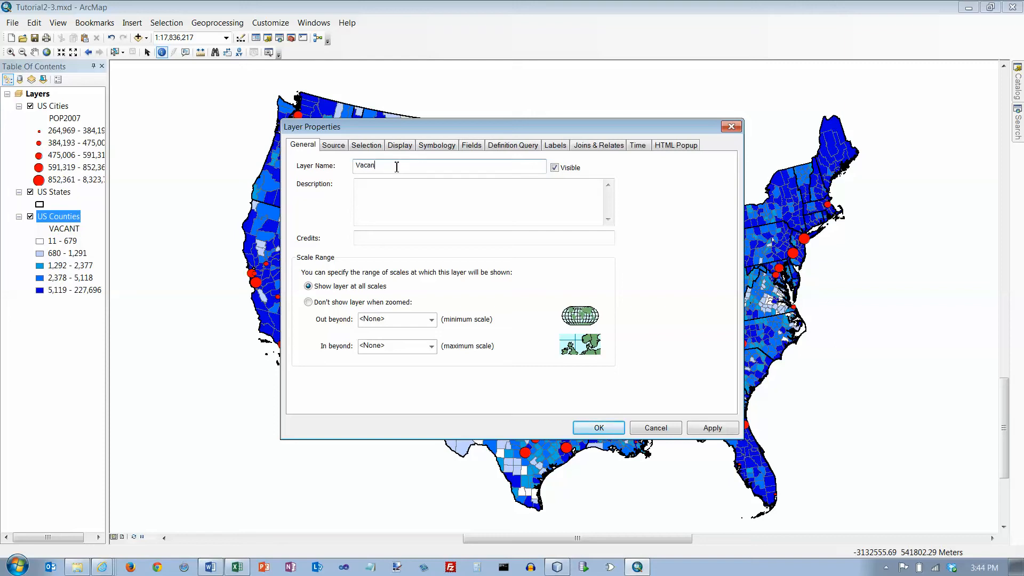
{"action": "type", "text": "t Housing by County"}
- Set the classification of the county layer's VACANT values to 6 classes with the Manual method
{"action": "left_click", "coordinate": [433, 149]}
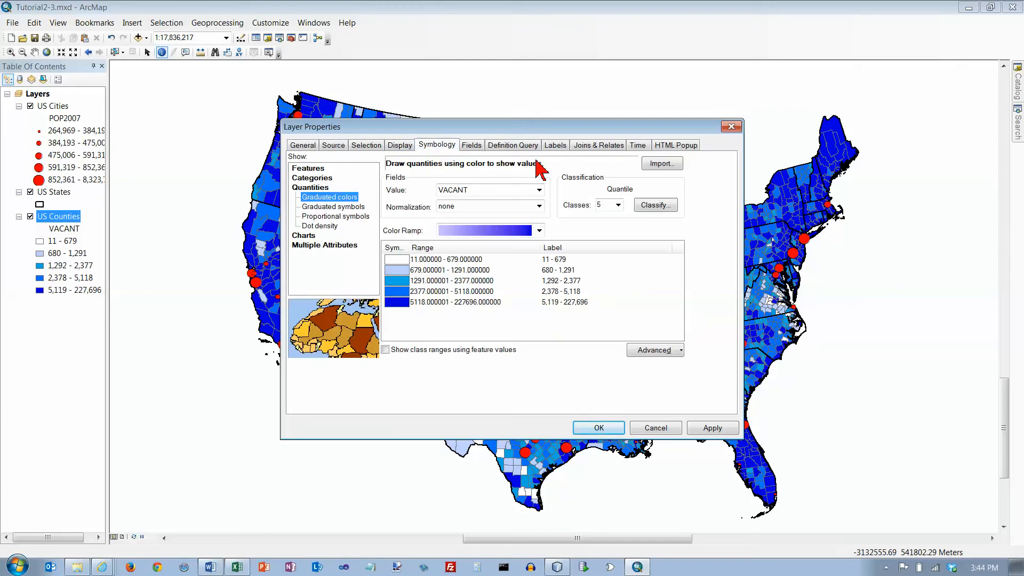
{"action": "left_click", "coordinate": [655, 207]}
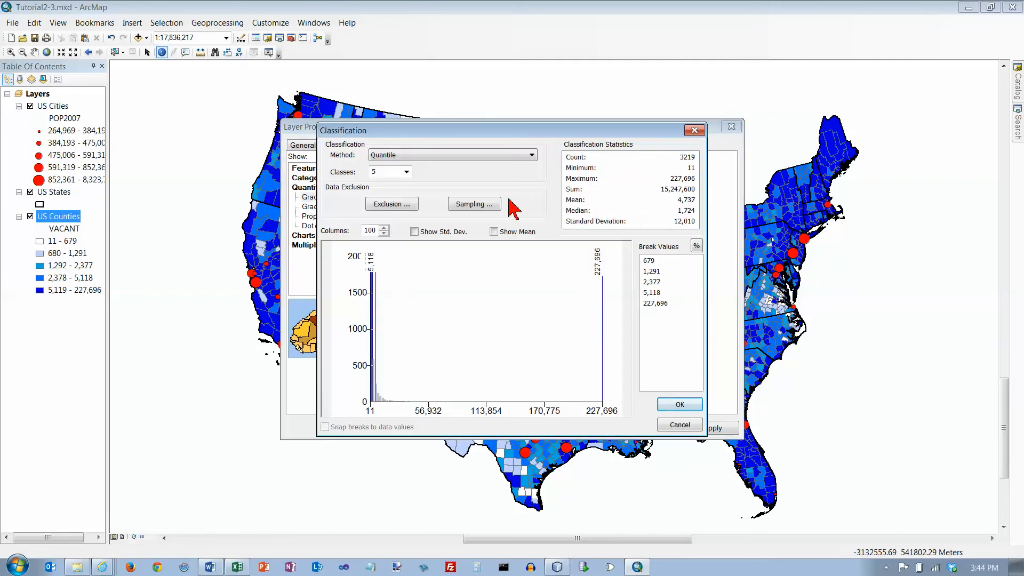
{"action": "left_click", "coordinate": [406, 171]}
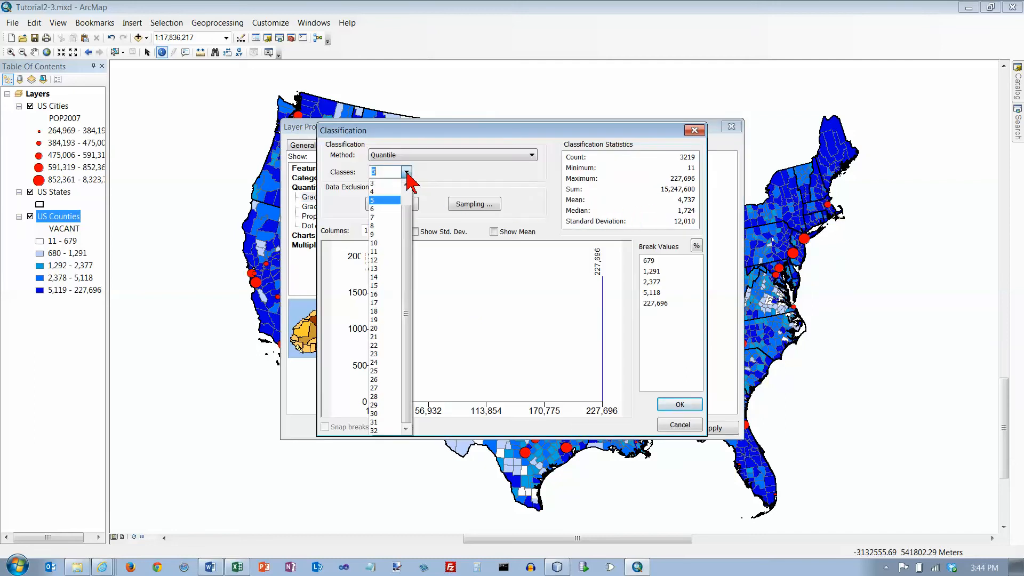
{"action": "left_click", "coordinate": [389, 208]}
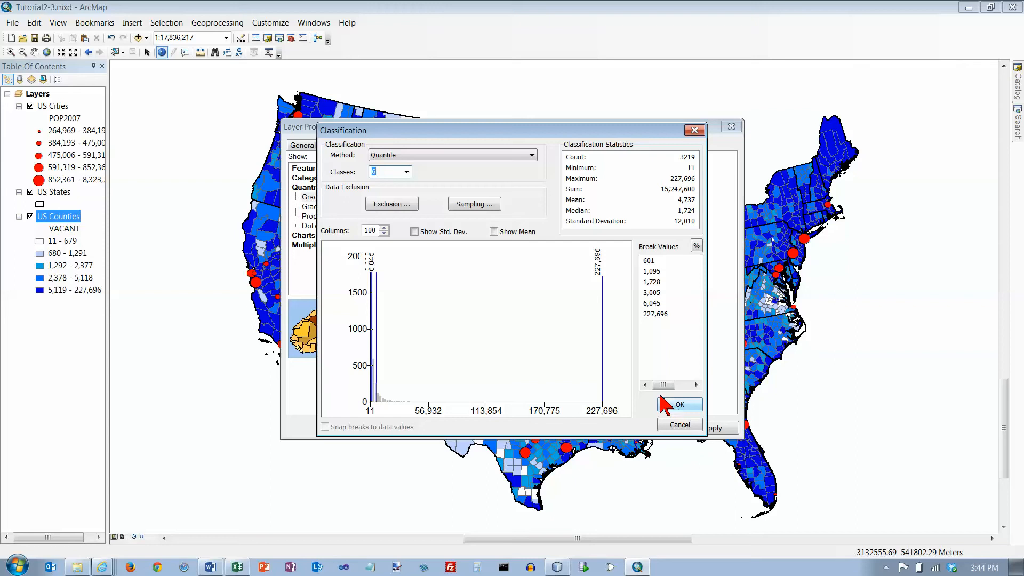
{"action": "left_click", "coordinate": [533, 155]}
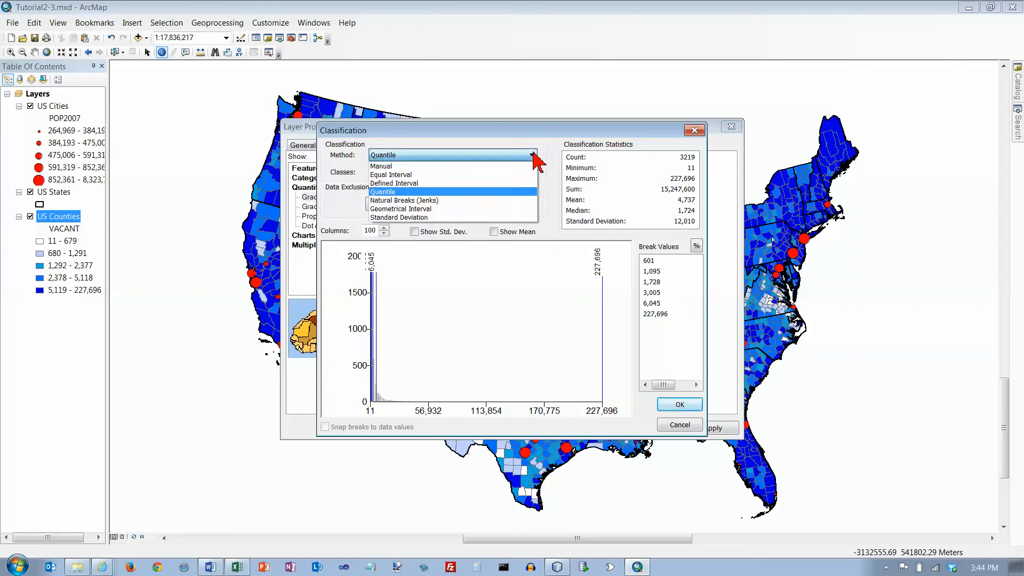
{"action": "left_click", "coordinate": [506, 164]}
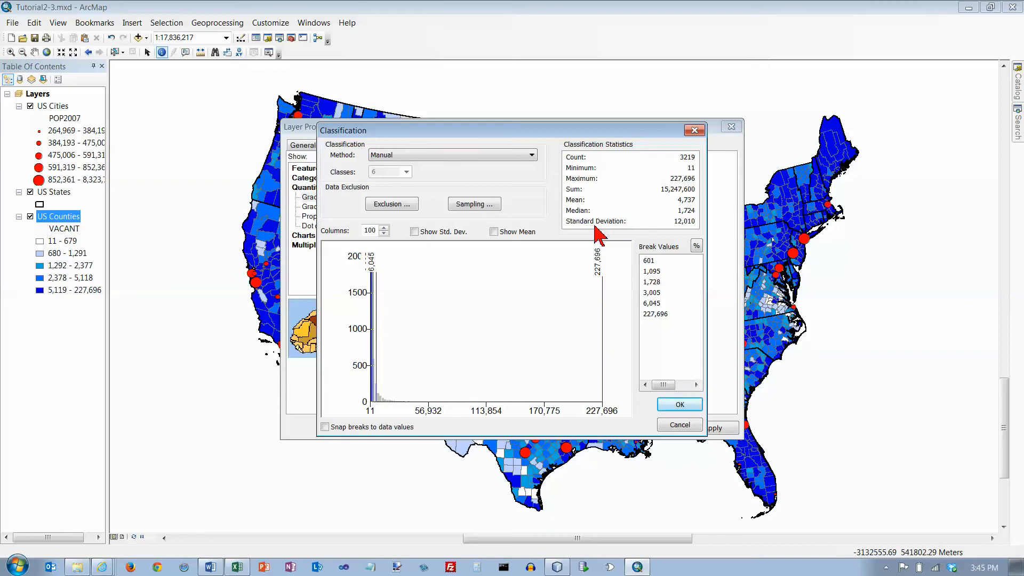
- Try to enter the break values from the lowest class upward, starting with 6,000 and 12,000
{"action": "double_click", "coordinate": [651, 261]}
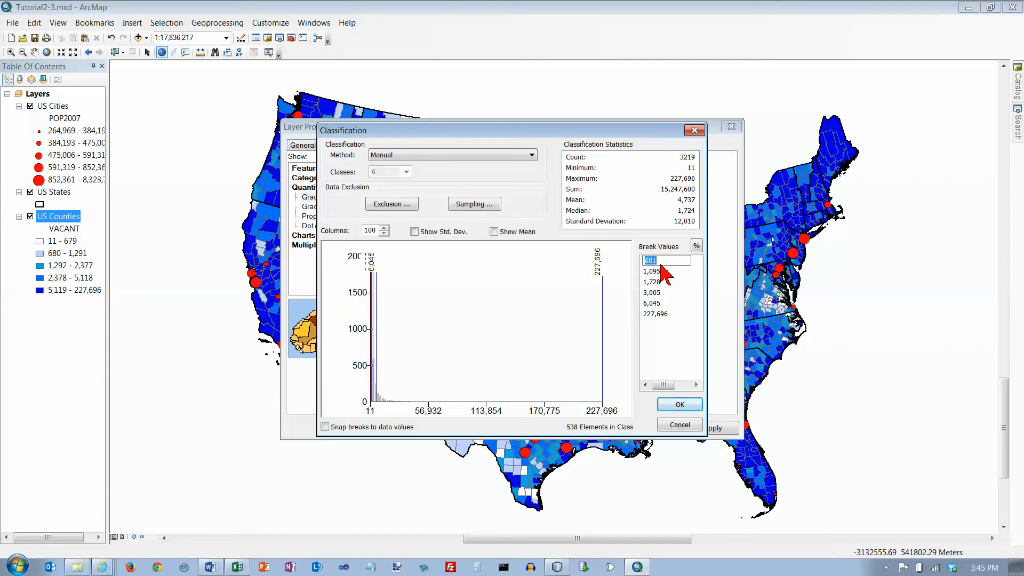
{"action": "type", "text": "6000"}
{"action": "double_click", "coordinate": [662, 268]}
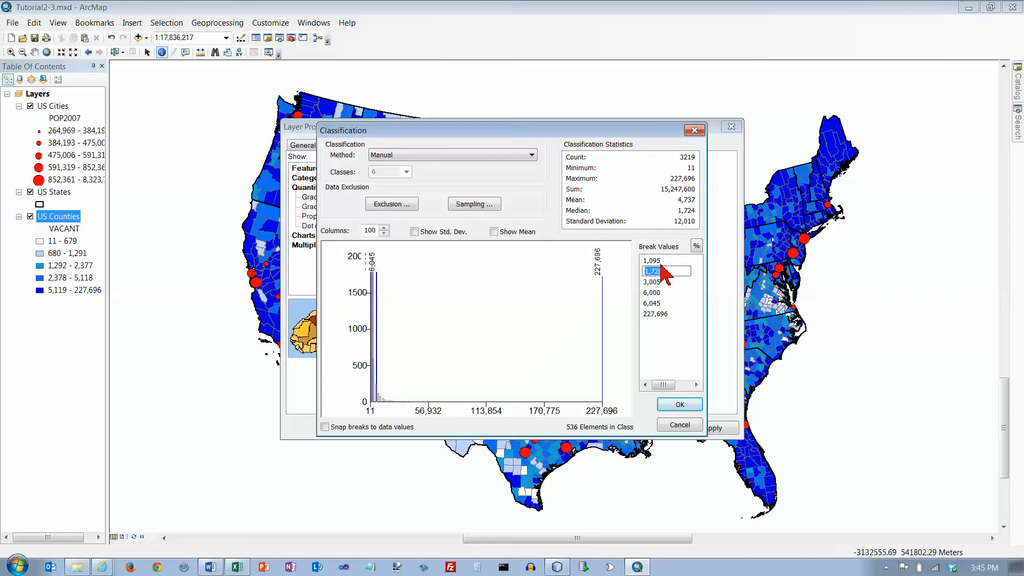
{"action": "type", "text": "12,000"}
{"action": "key", "text": "Return"}
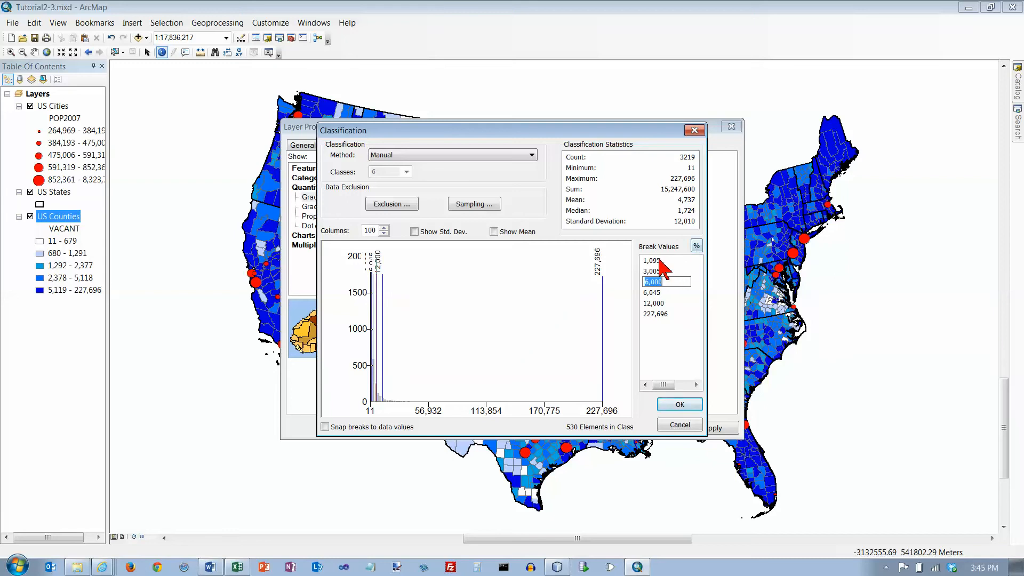
{"action": "left_click", "coordinate": [660, 260]}
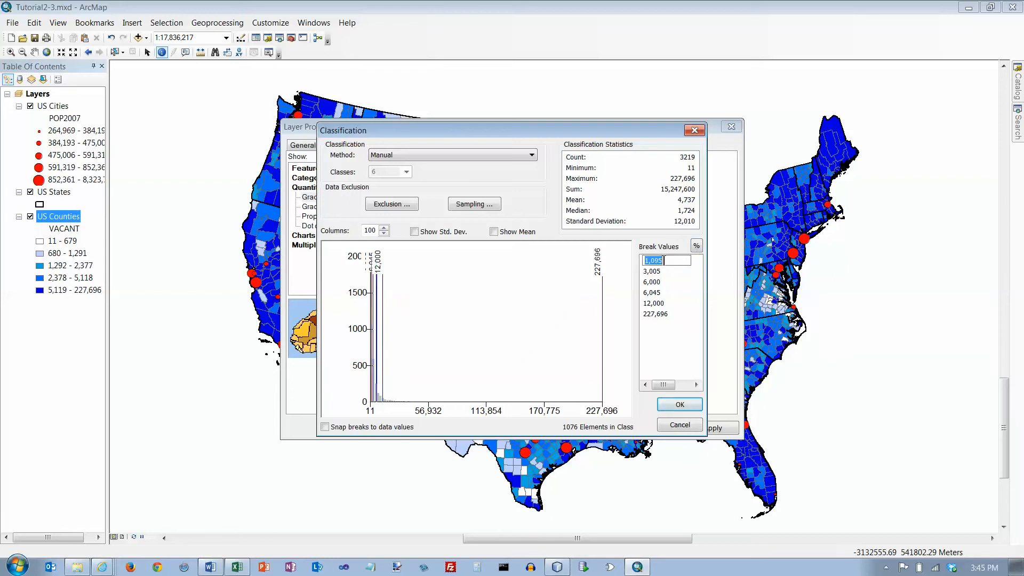
- Working upward from the second-highest class, set the break values to 96,000, 48,000 and 24,000
{"action": "left_click", "coordinate": [668, 314]}
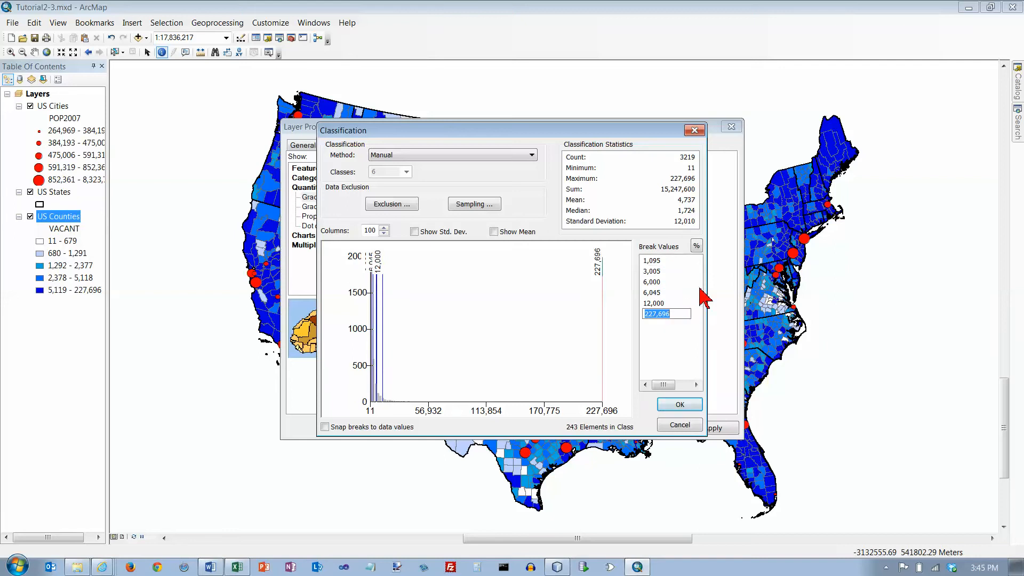
{"action": "key", "text": "Up"}
{"action": "type", "text": "96000"}
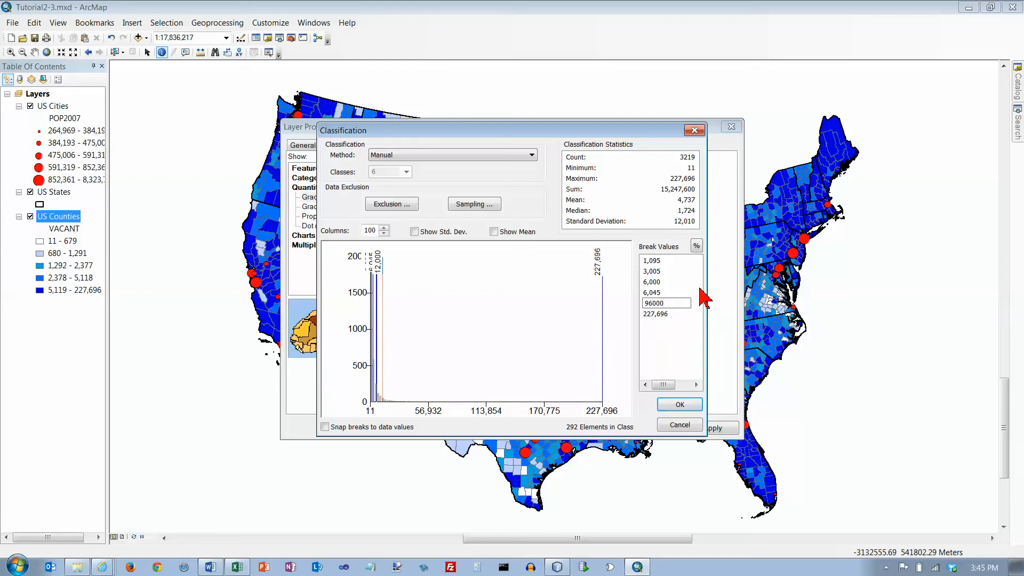
{"action": "key", "text": "Return"}
{"action": "key", "text": "Up"}
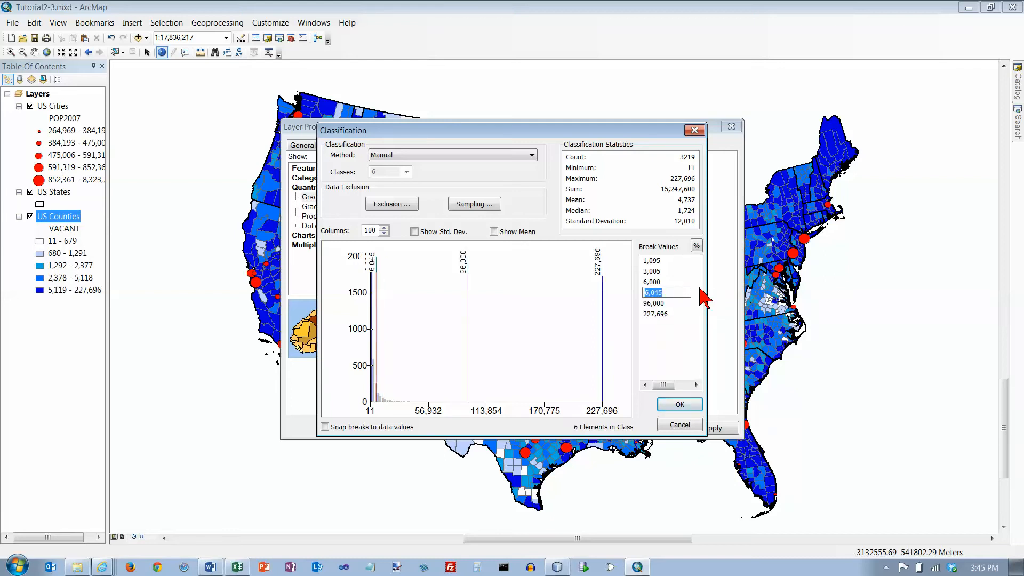
{"action": "type", "text": "48000"}
{"action": "key", "text": "Return"}
{"action": "key", "text": "Up"}
{"action": "type", "text": "24000"}
{"action": "key", "text": "Return"}
- Set the two lowest break values to 12,000 and 6,000 and accept the classification
{"action": "key", "text": "Up"}
{"action": "type", "text": "12000"}
{"action": "key", "text": "Return"}
{"action": "key", "text": "Up"}
{"action": "type", "text": "6000"}
{"action": "key", "text": "Return"}
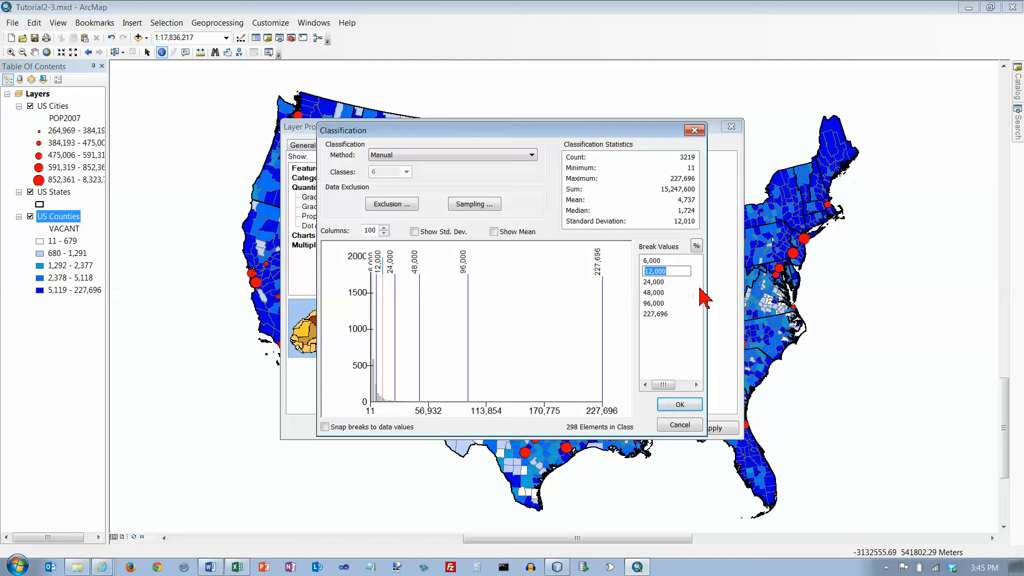
{"action": "left_click", "coordinate": [684, 404]}
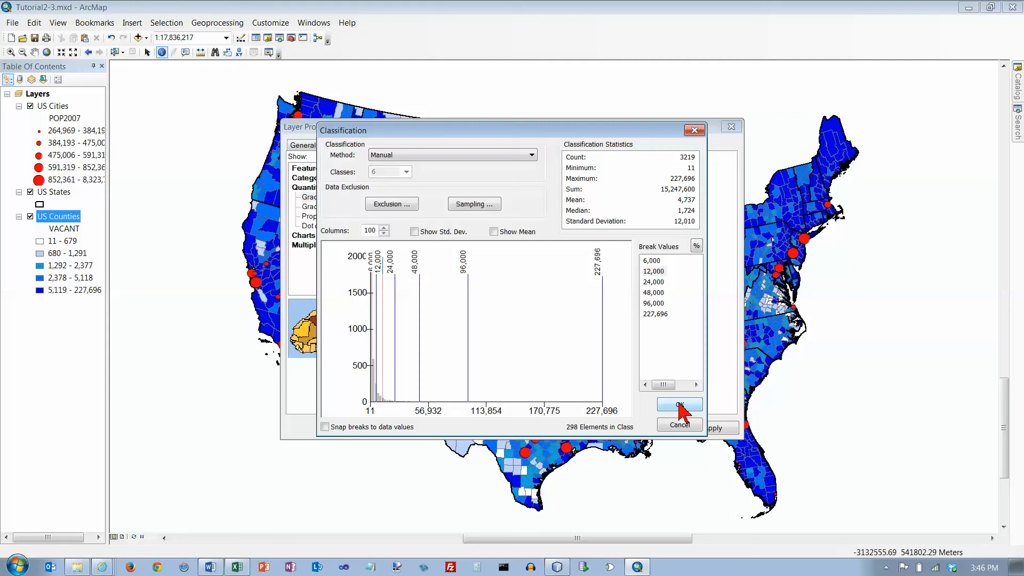
{"action": "left_click", "coordinate": [680, 405]}
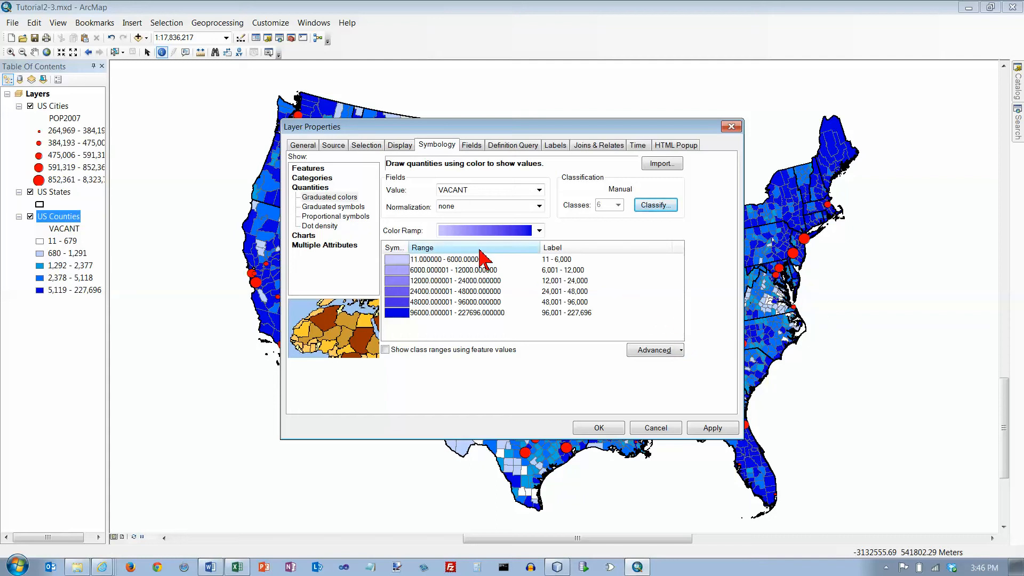
- Change the label of the lowest class to "6,000 or less"
{"action": "left_click", "coordinate": [557, 247]}
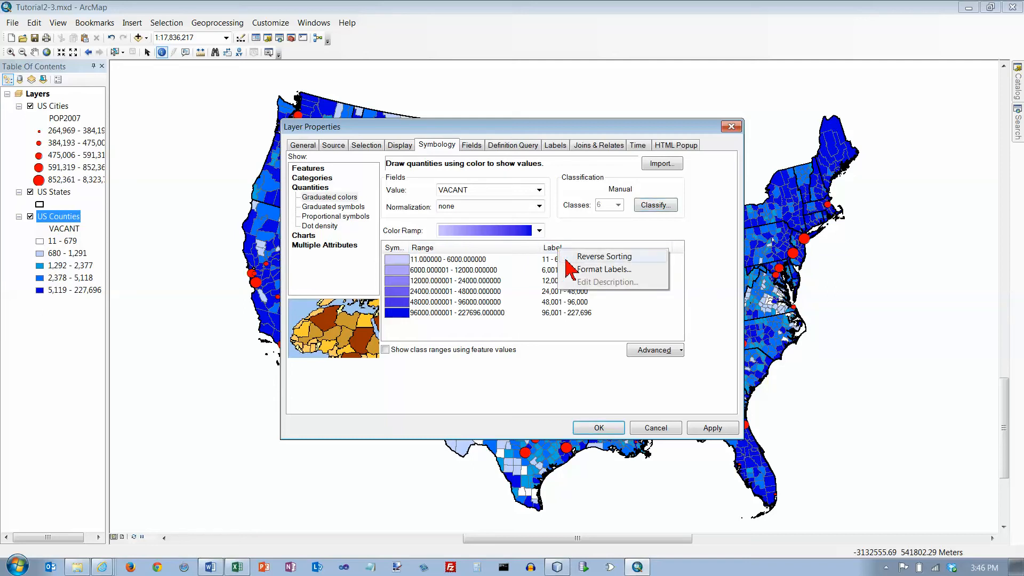
{"action": "left_click", "coordinate": [547, 260]}
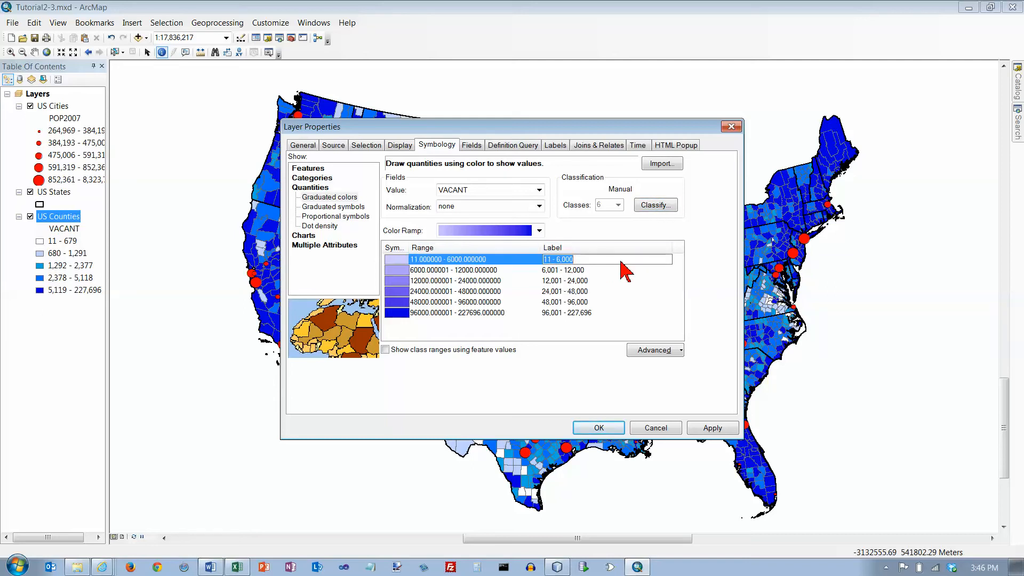
{"action": "type", "text": "6,000 or less"}
- Change the label of the highest class to "96,001 or greater" and apply the layer properties
{"action": "key", "text": "Down"}
{"action": "key", "text": "Down"}
{"action": "key", "text": "Down"}
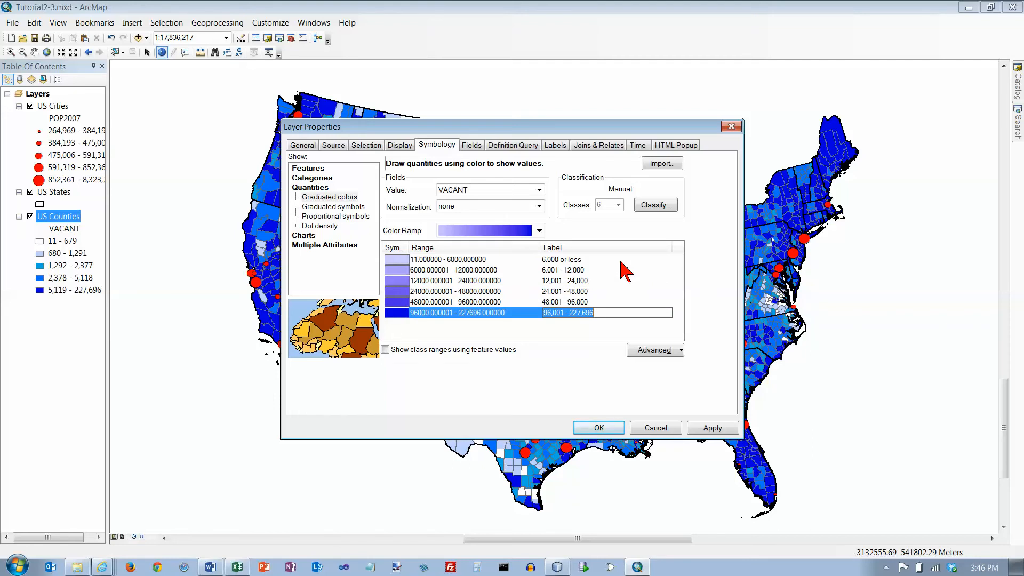
{"action": "type", "text": "96,000"}
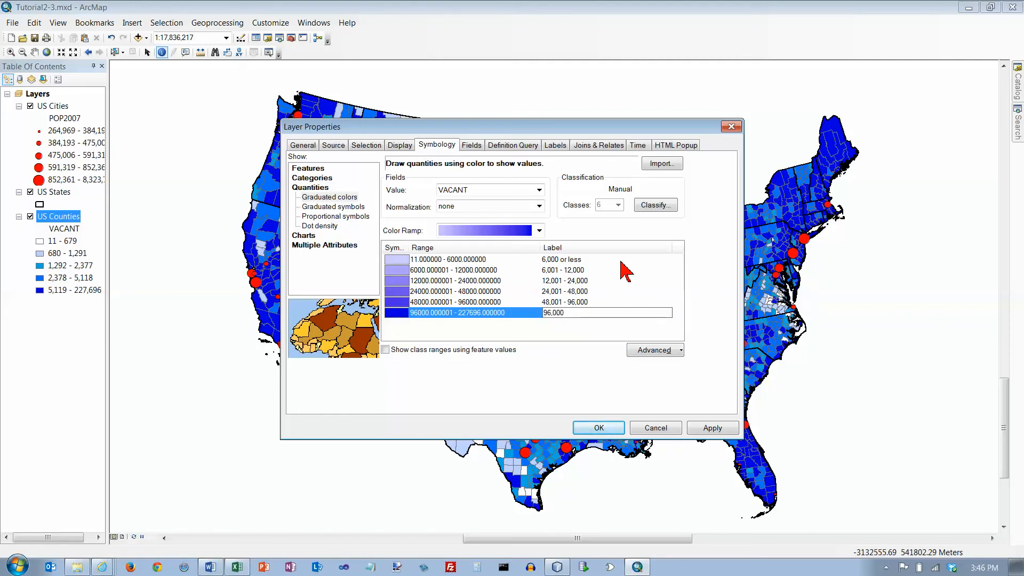
{"action": "key", "text": "BackSpace"}
{"action": "type", "text": "1 or greater"}
{"action": "left_click", "coordinate": [612, 423]}
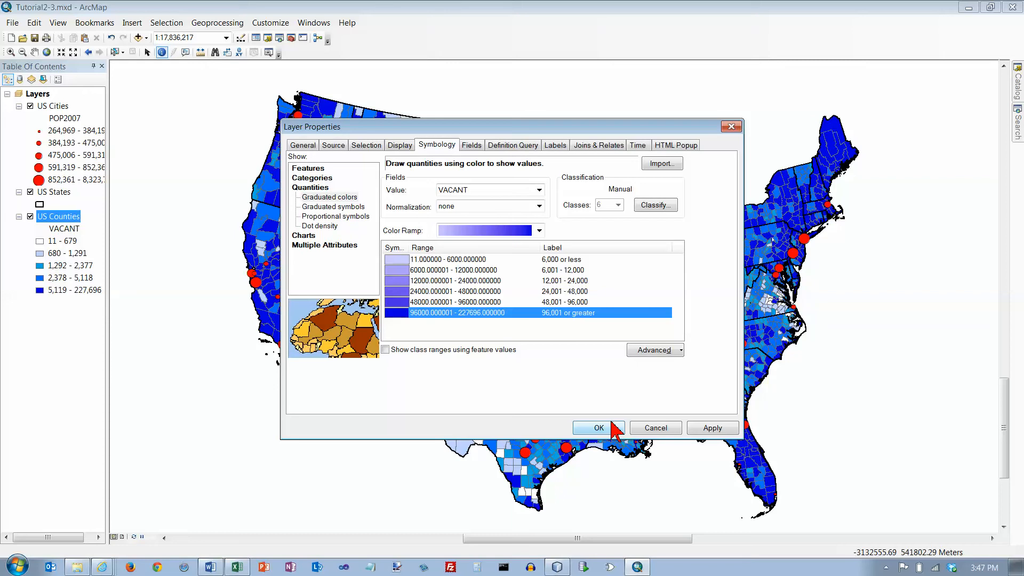
{"action": "left_click", "coordinate": [613, 424]}
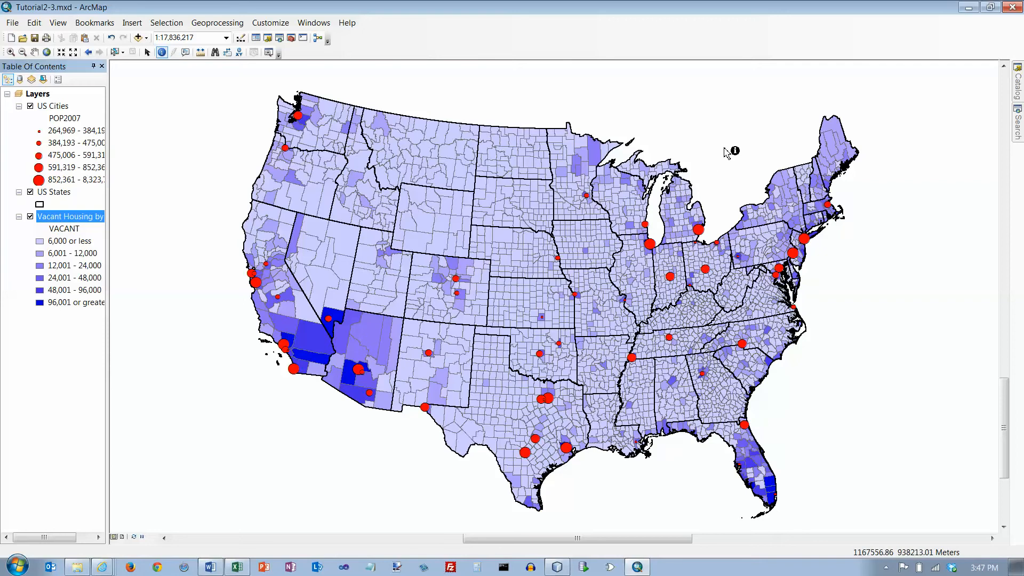
- Start saving the Vacant Housing by County layer as a layer file in C:\EsriPress\GIST1\MyExercises\Chapter2
{"action": "right_click", "coordinate": [73, 221]}
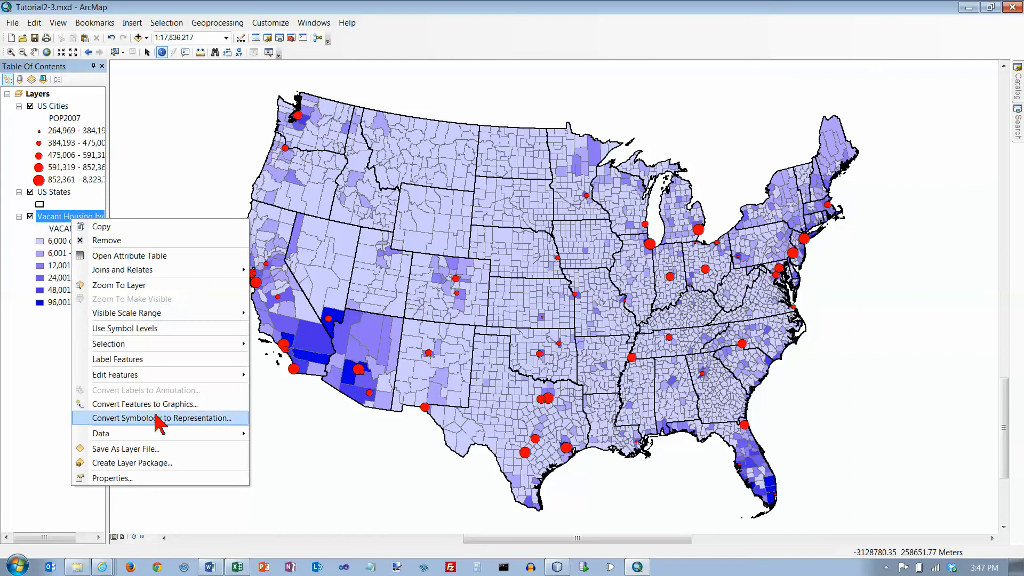
{"action": "left_click", "coordinate": [161, 449]}
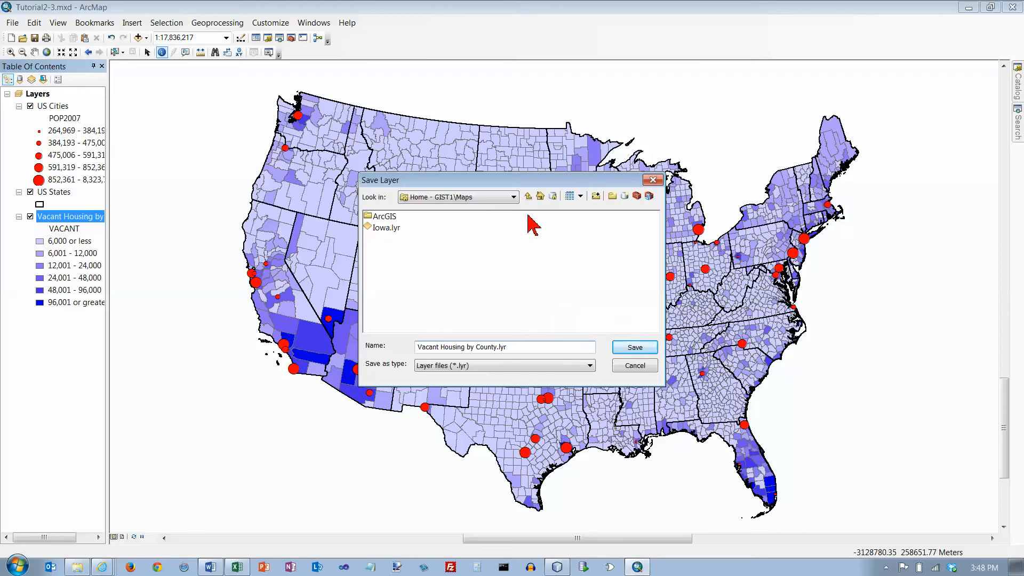
{"action": "left_click", "coordinate": [513, 196]}
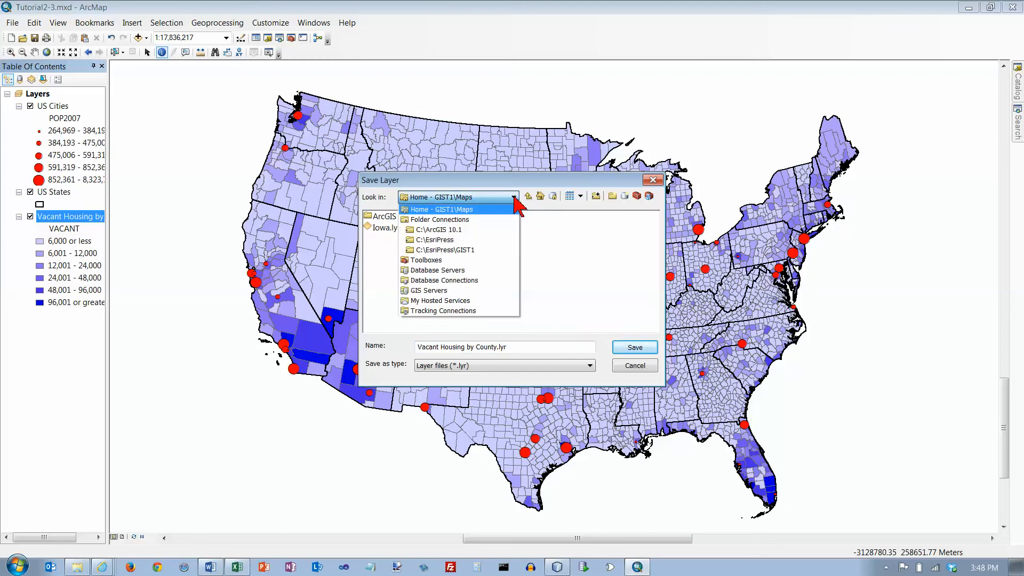
{"action": "left_click", "coordinate": [477, 248]}
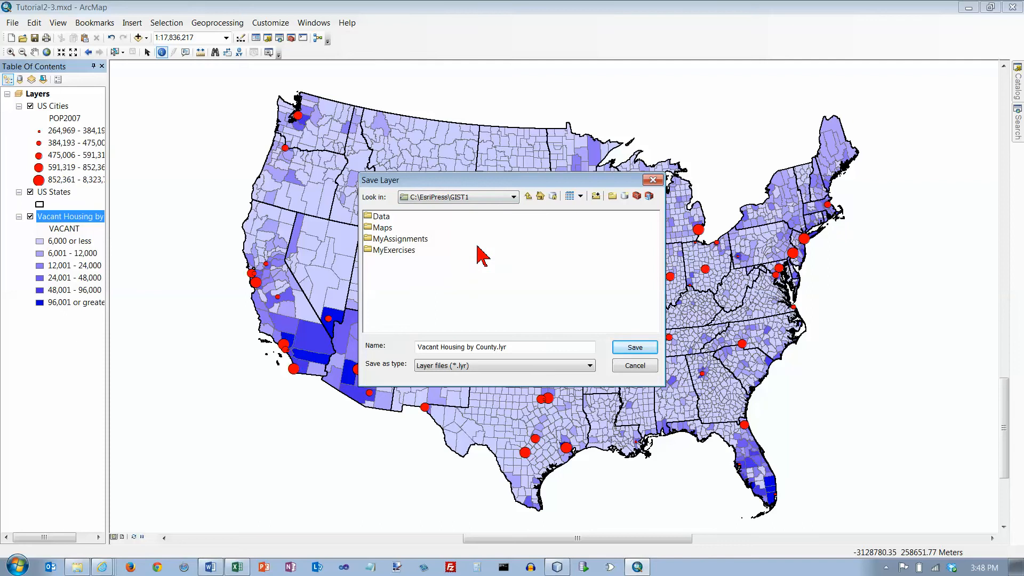
{"action": "left_click", "coordinate": [405, 251]}
{"action": "double_click", "coordinate": [405, 251]}
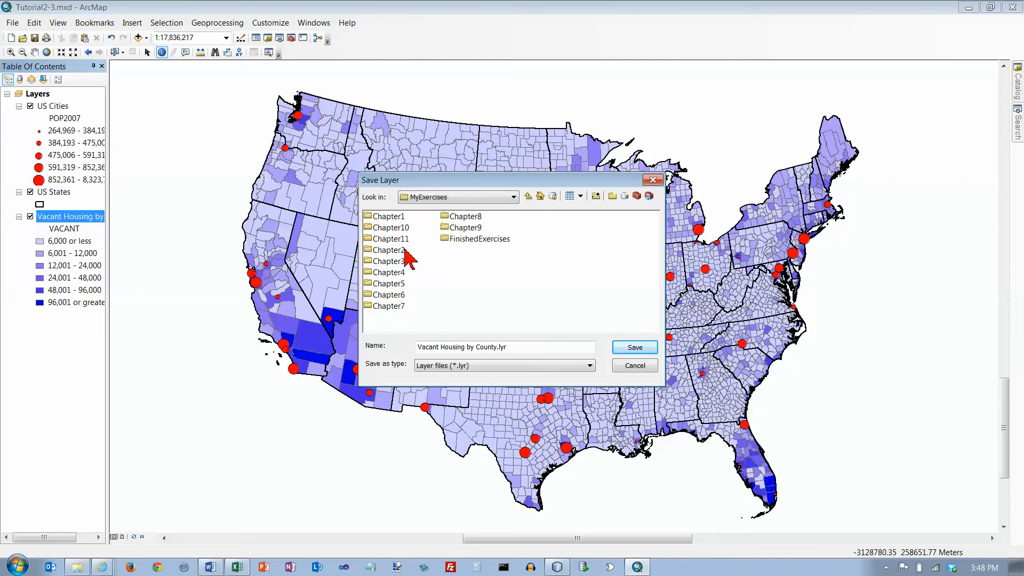
{"action": "double_click", "coordinate": [404, 250]}
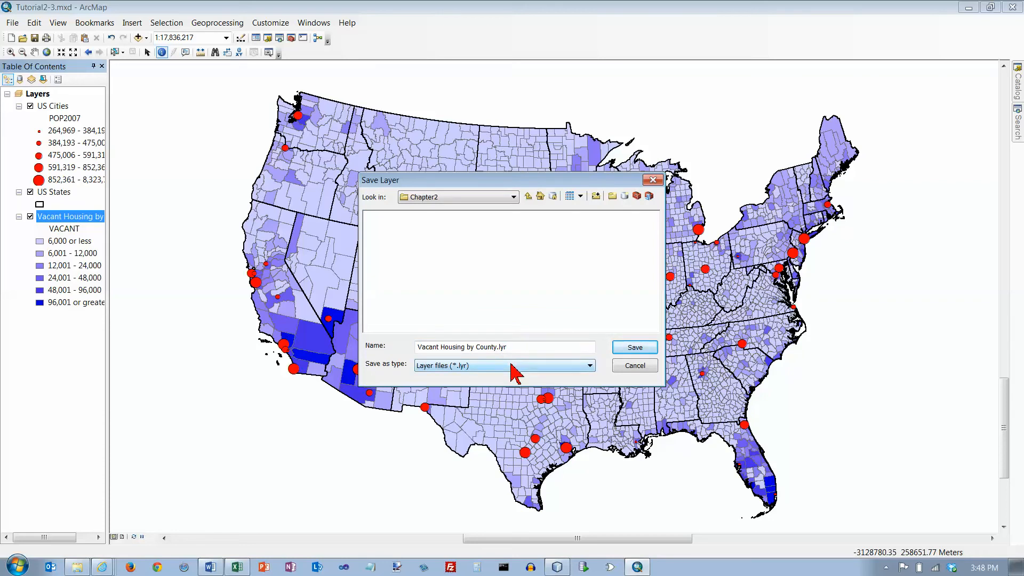
- Name the layer file Tutorial2-3 and save it
{"action": "left_click_drag", "start_coordinate": [512, 347], "coordinate": [398, 355]}
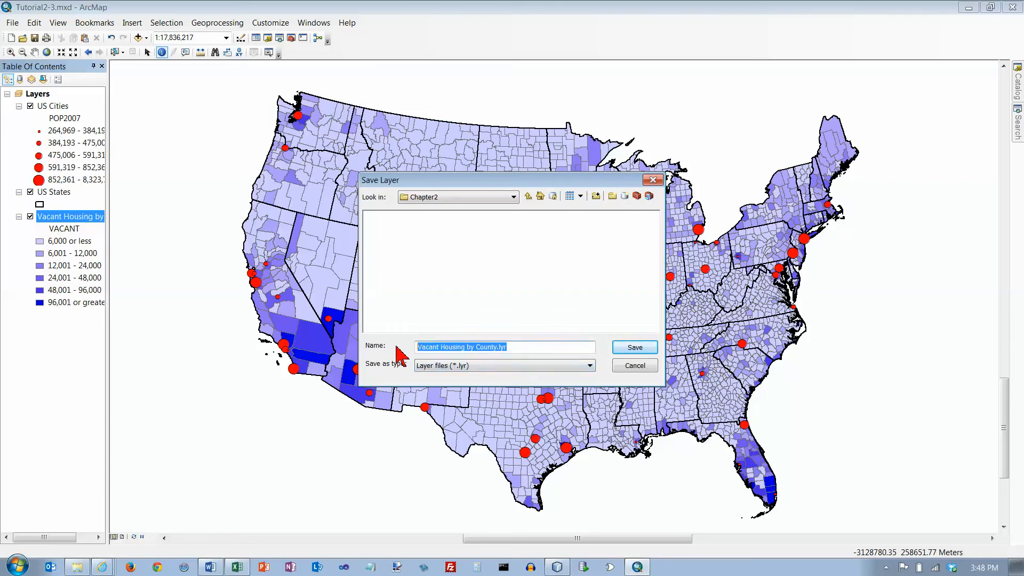
{"action": "type", "text": "Tutoria"}
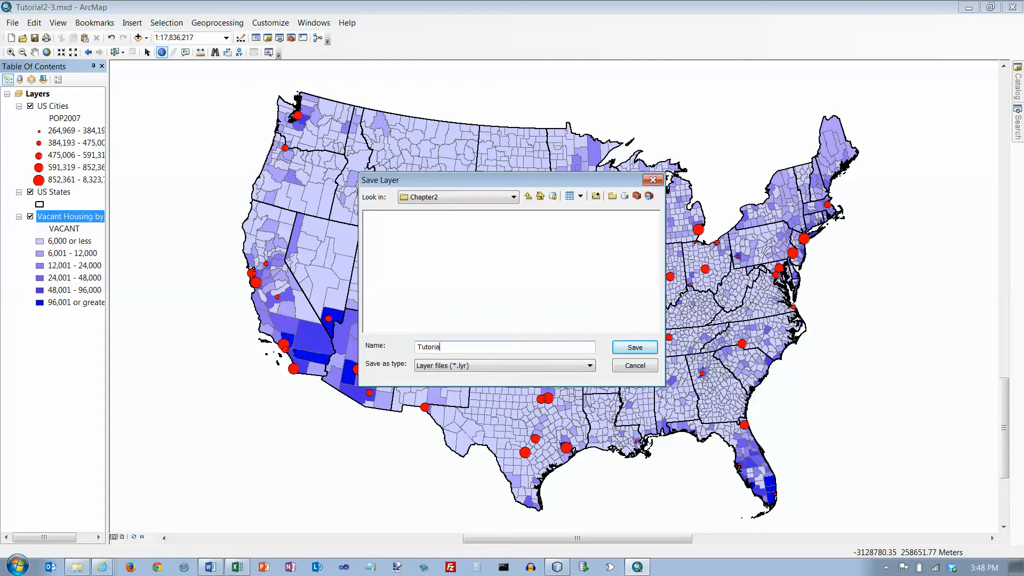
{"action": "type", "text": "l2-3"}
{"action": "left_click", "coordinate": [634, 352]}
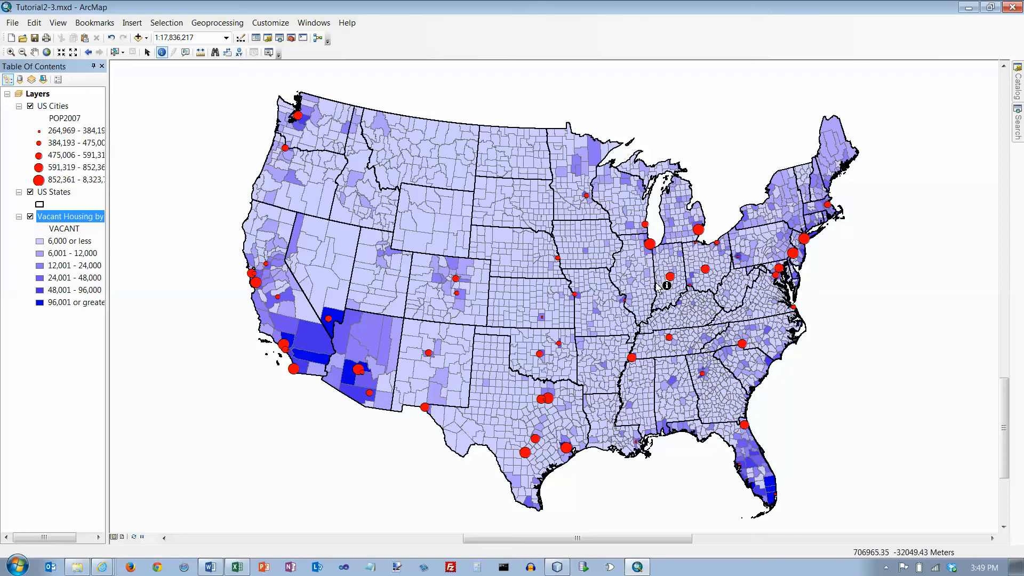
- Add the USCounties feature class from UnitedStates.gdb to the map and dismiss the coordinate system warning
{"action": "left_click", "coordinate": [140, 39]}
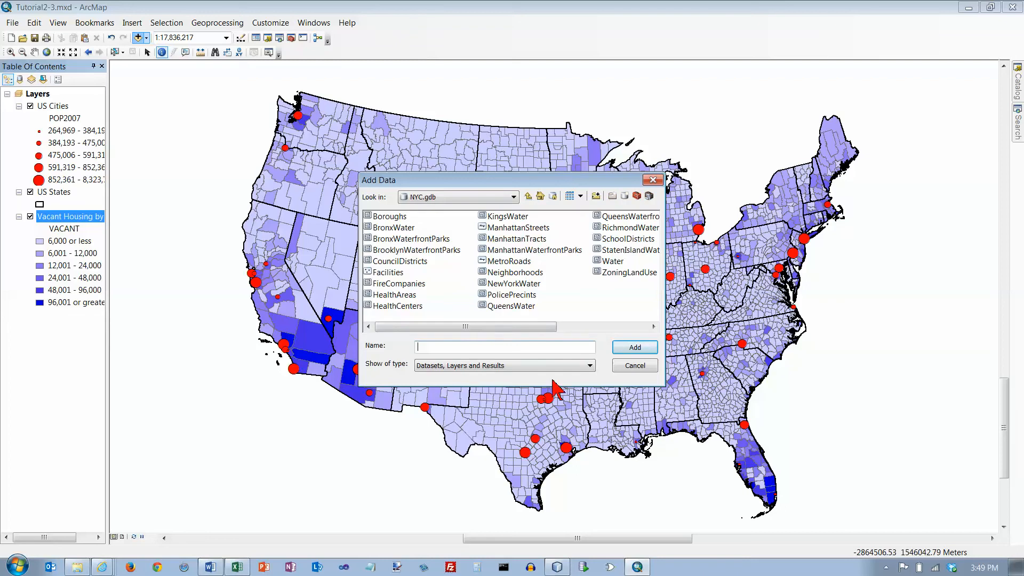
{"action": "left_click", "coordinate": [528, 198]}
{"action": "double_click", "coordinate": [501, 217]}
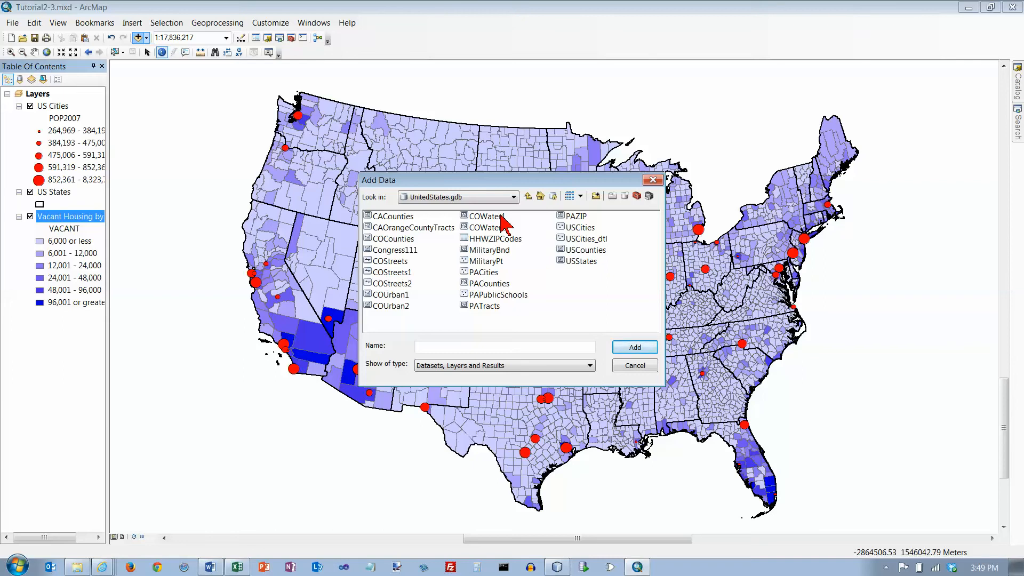
{"action": "left_click", "coordinate": [571, 251]}
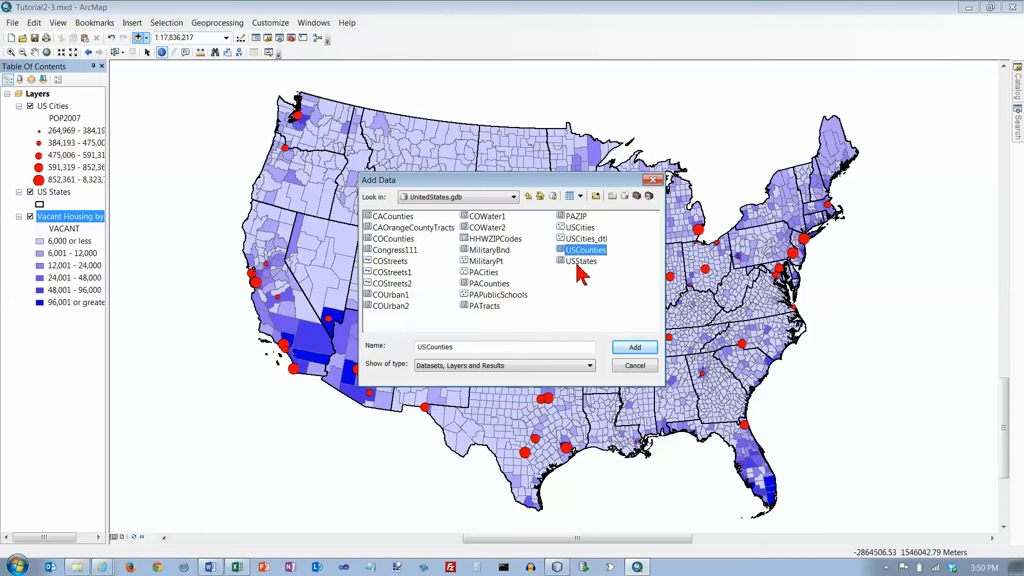
{"action": "left_click", "coordinate": [628, 346]}
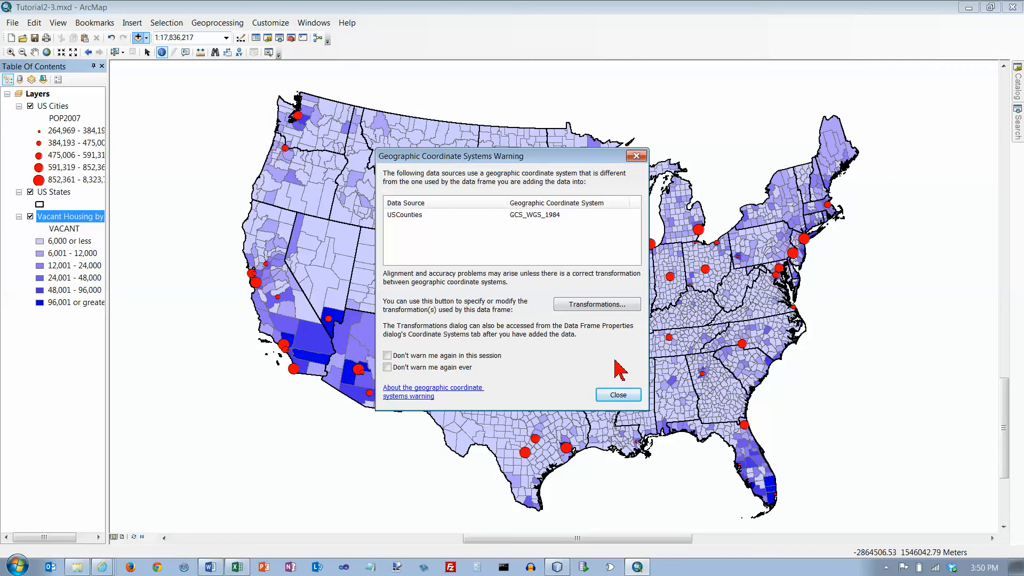
{"action": "left_click", "coordinate": [618, 395]}
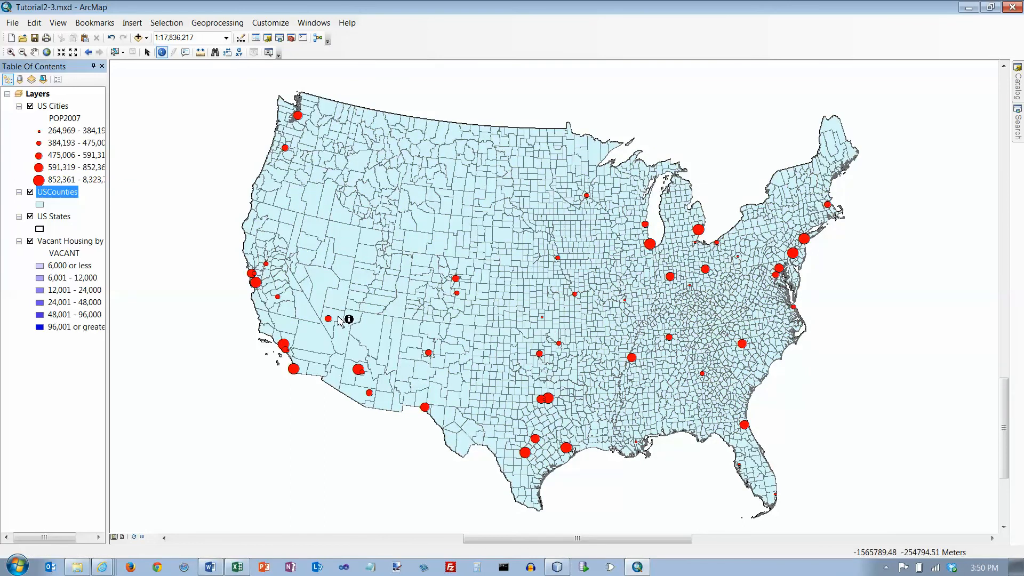
- Rename the USCounties layer as "Owner Occupied by County" in its layer properties
{"action": "right_click", "coordinate": [67, 195]}
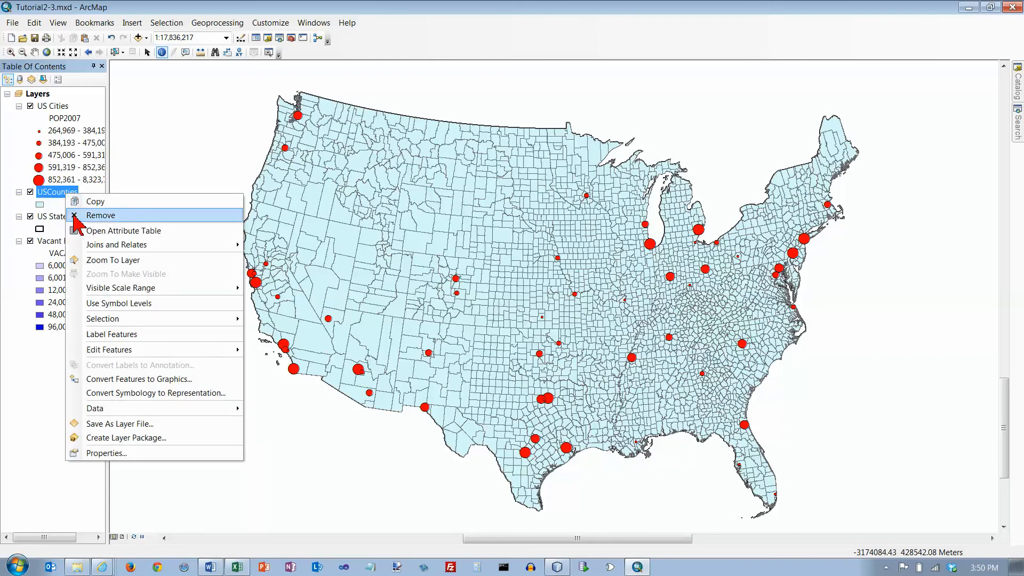
{"action": "left_click", "coordinate": [143, 453]}
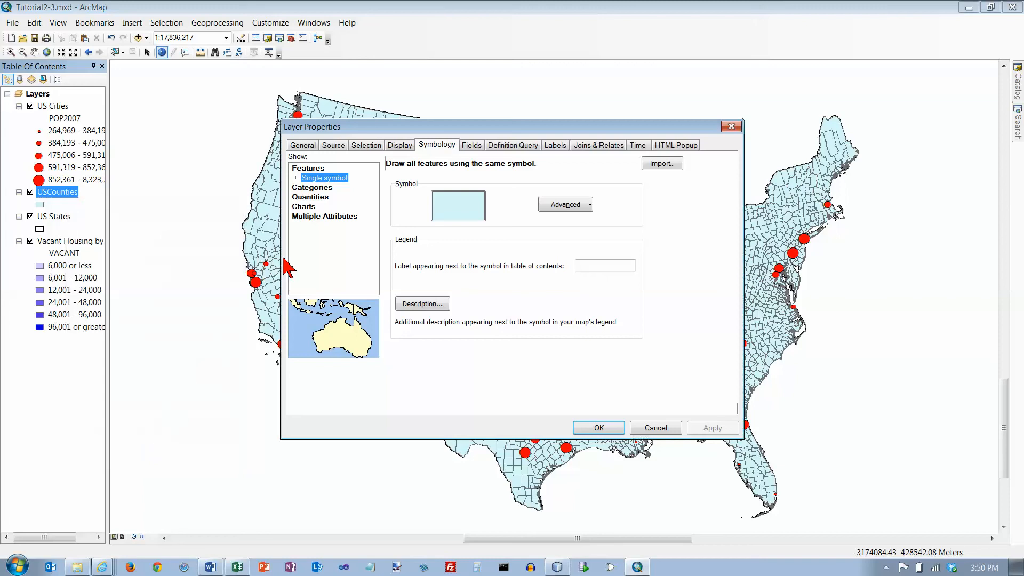
{"action": "left_click", "coordinate": [304, 145]}
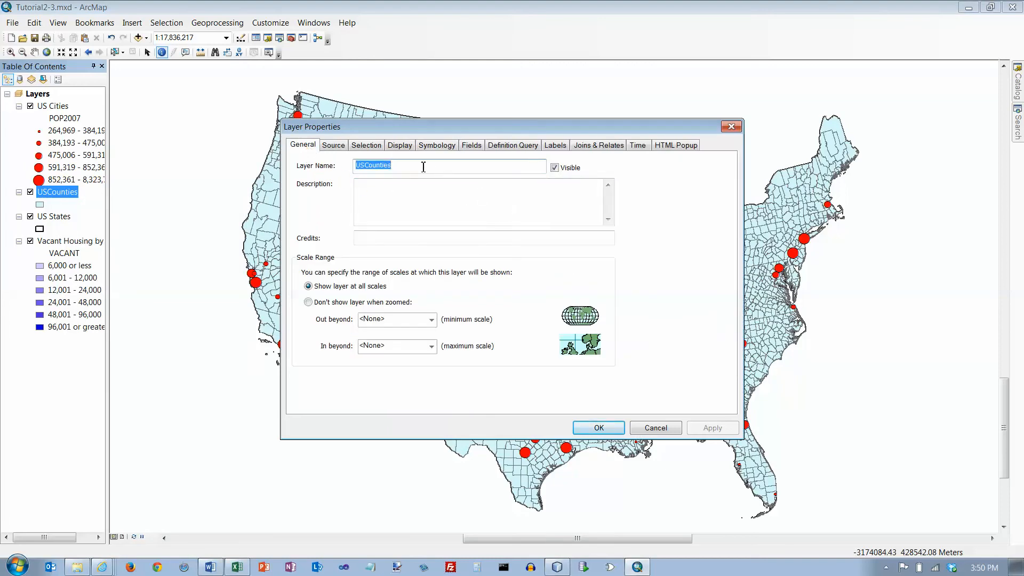
{"action": "type", "text": "Owner Occu"}
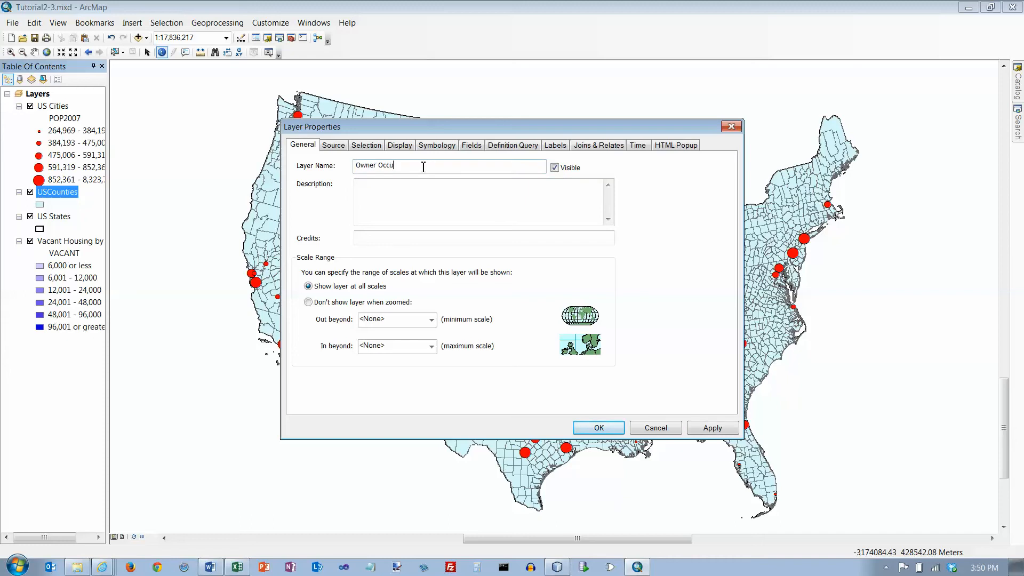
{"action": "type", "text": "pied by County"}
- Import the complete symbology definition from Tutorial2-3.lyr in the MyExercises\Chapter2 folder into the new county layer
{"action": "left_click", "coordinate": [443, 146]}
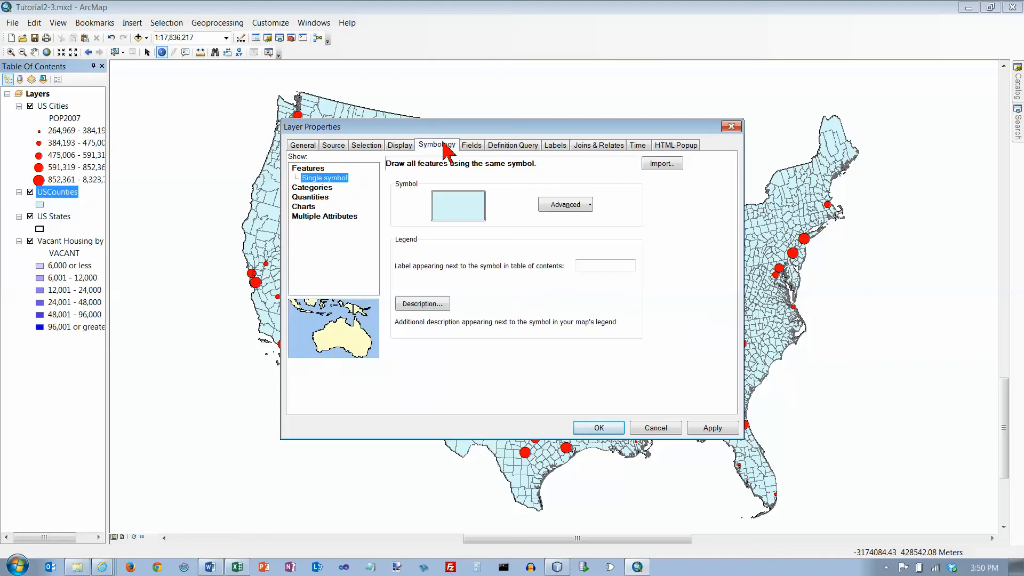
{"action": "left_click", "coordinate": [660, 164]}
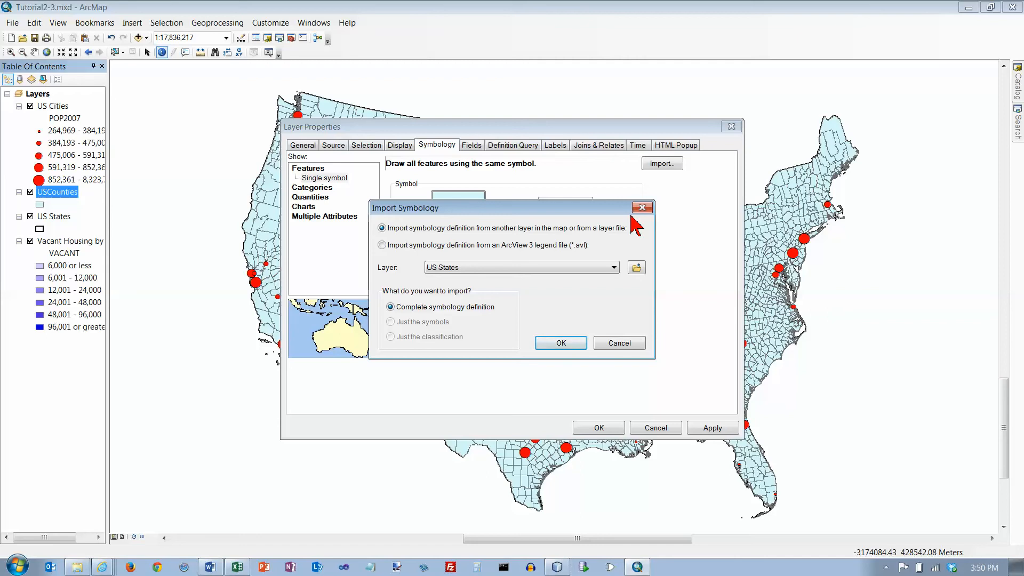
{"action": "left_click", "coordinate": [636, 269]}
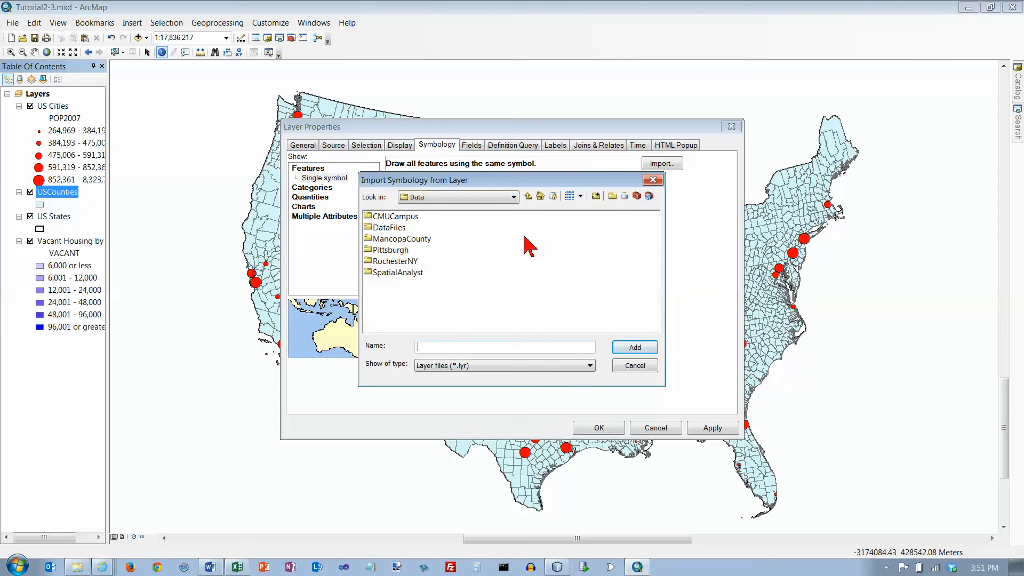
{"action": "left_click", "coordinate": [527, 196]}
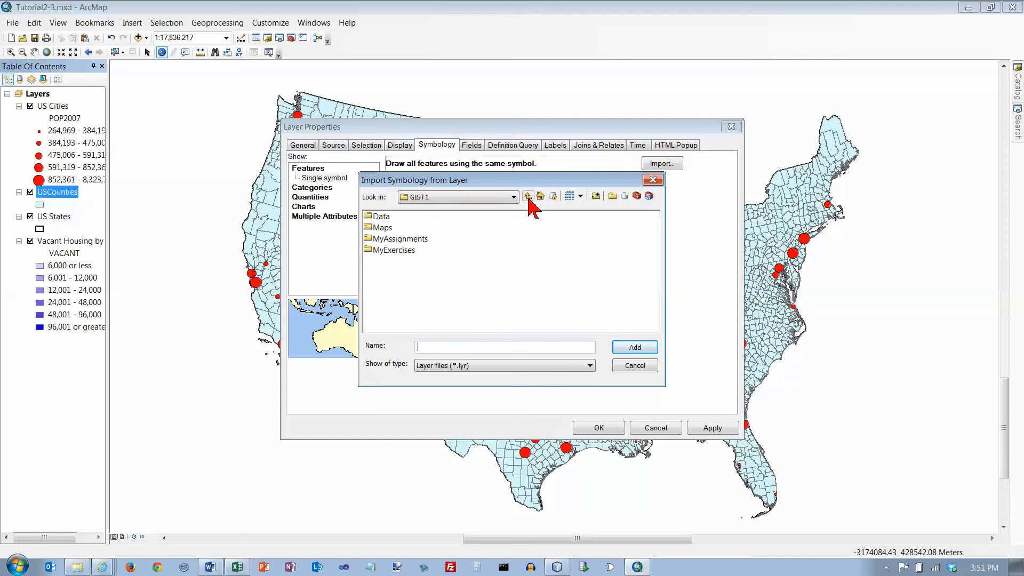
{"action": "double_click", "coordinate": [400, 249]}
{"action": "double_click", "coordinate": [401, 251]}
{"action": "left_click", "coordinate": [400, 217]}
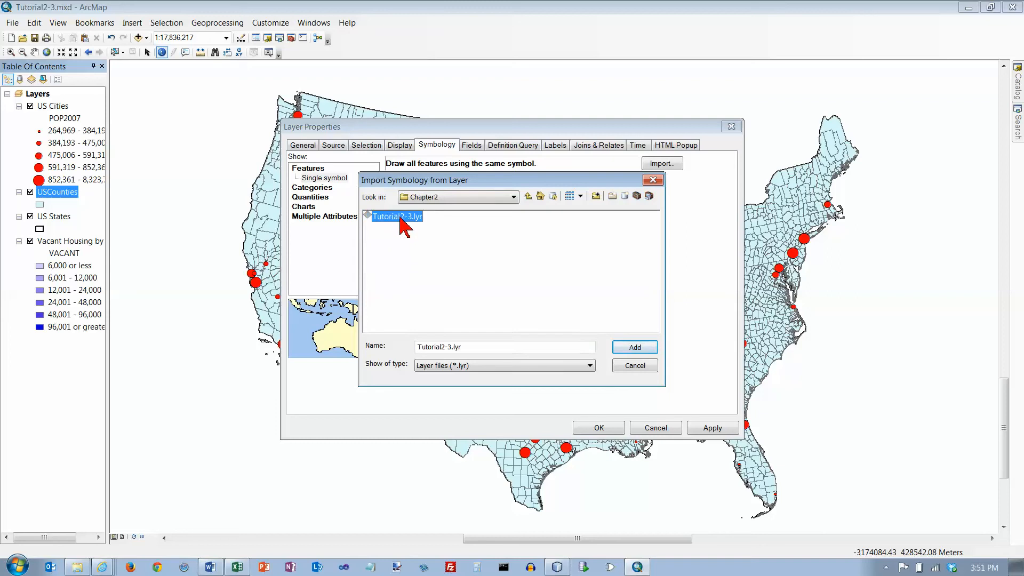
{"action": "left_click", "coordinate": [622, 349]}
{"action": "left_click", "coordinate": [571, 345]}
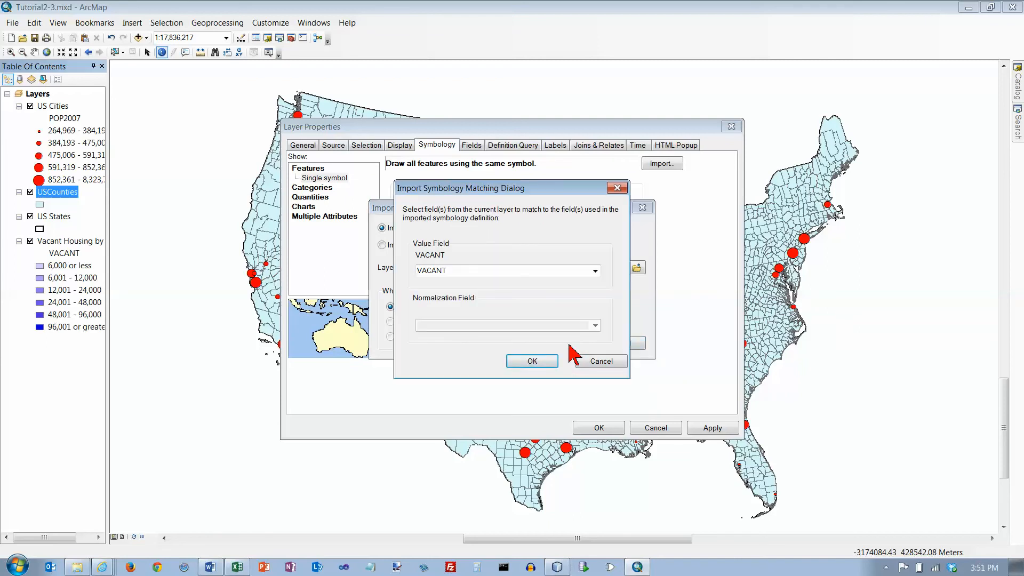
- Match the imported symbology to the OWNER_OCC value field and accept the layer properties
{"action": "left_click", "coordinate": [595, 271]}
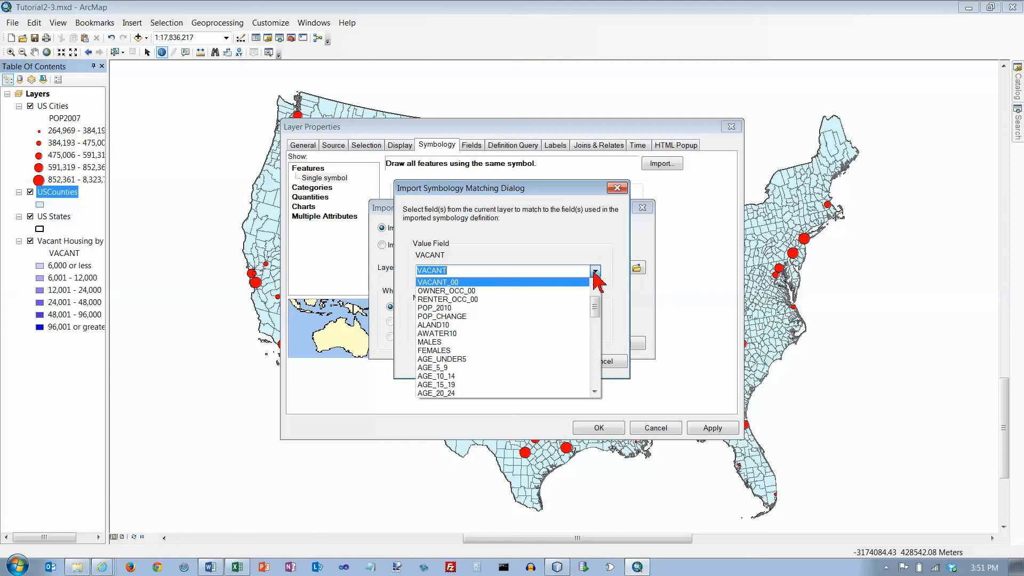
{"action": "scroll", "coordinate": [594, 302], "scroll_direction": "up", "scroll_amount": 2}
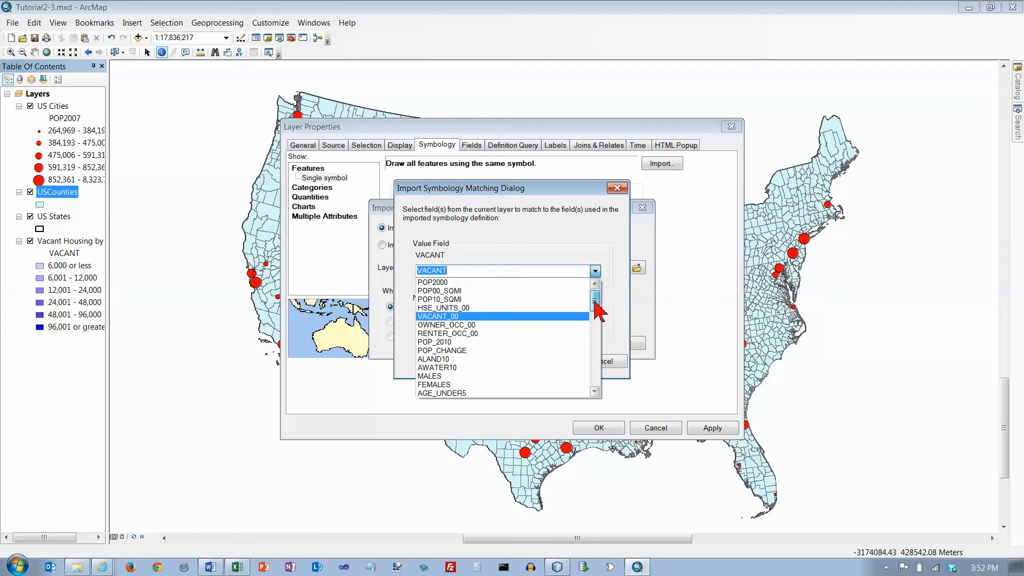
{"action": "left_click_drag", "start_coordinate": [595, 302], "coordinate": [595, 375]}
{"action": "left_click", "coordinate": [448, 309]}
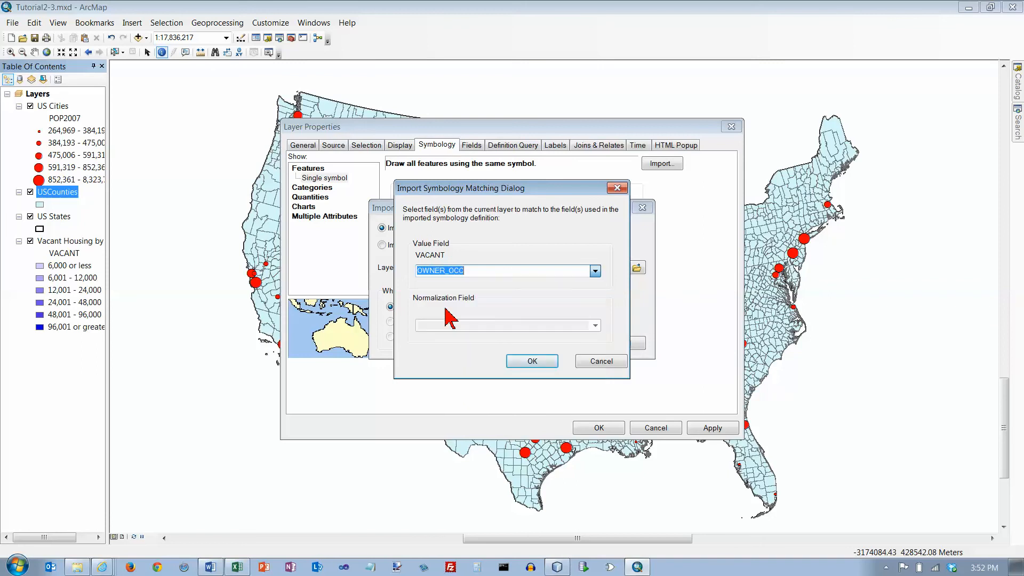
{"action": "left_click", "coordinate": [540, 362]}
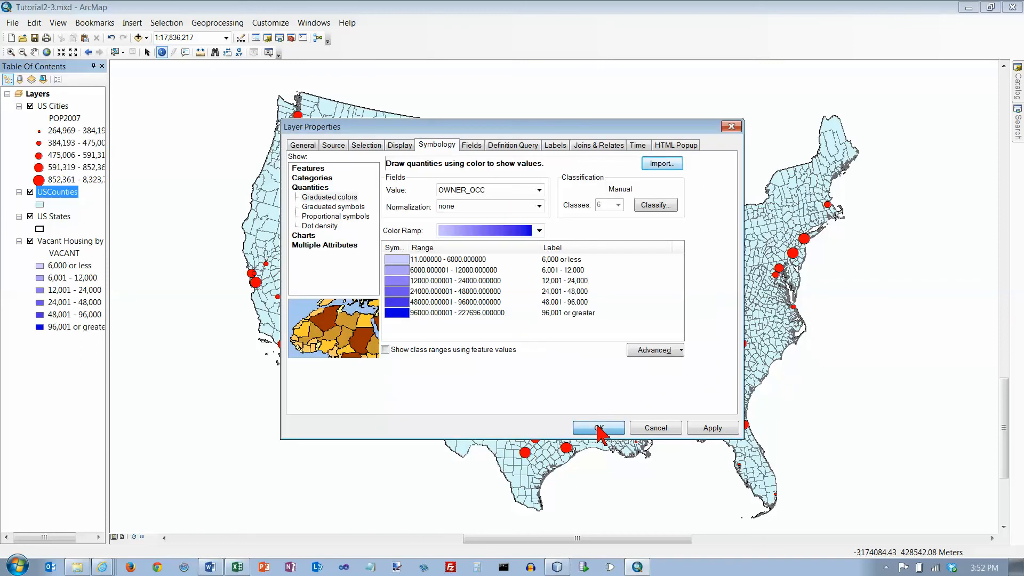
{"action": "left_click", "coordinate": [598, 429]}
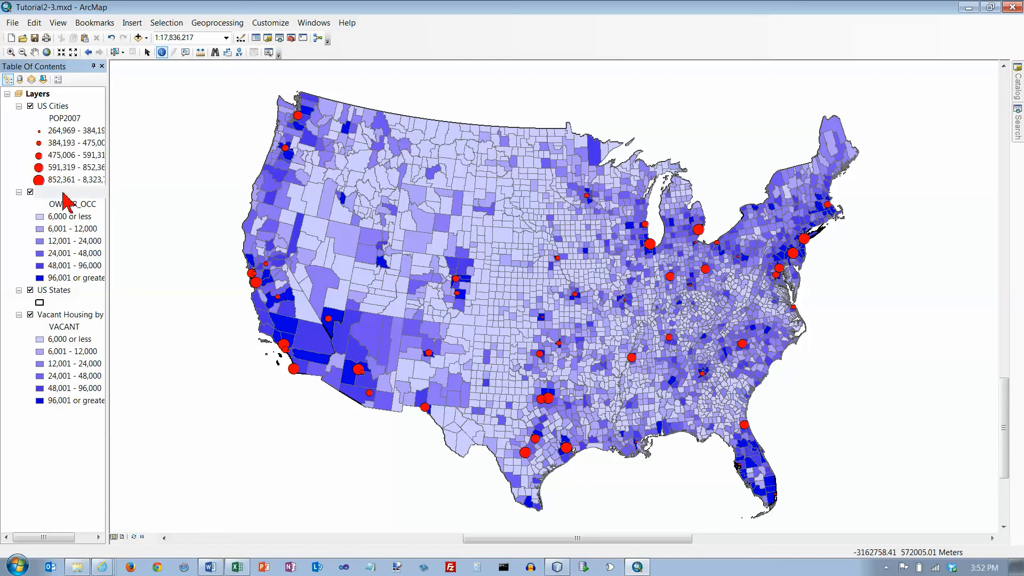
- Move the Owner Occupied by County layer below Vacant Housing by County and turn off the vacant housing layer
{"action": "left_click_drag", "start_coordinate": [63, 199], "coordinate": [51, 413]}
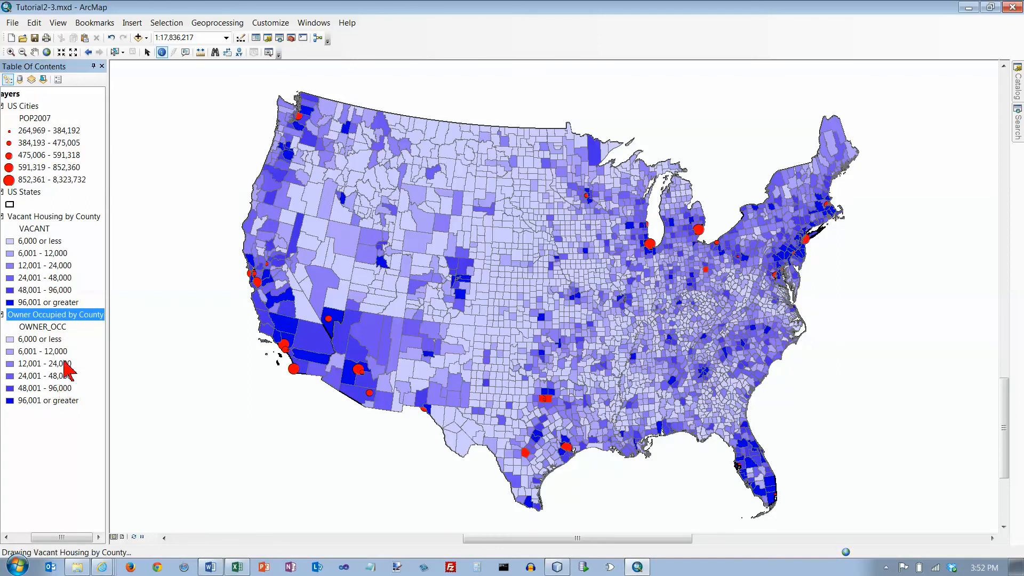
{"action": "left_click_drag", "start_coordinate": [30, 537], "coordinate": [16, 538]}
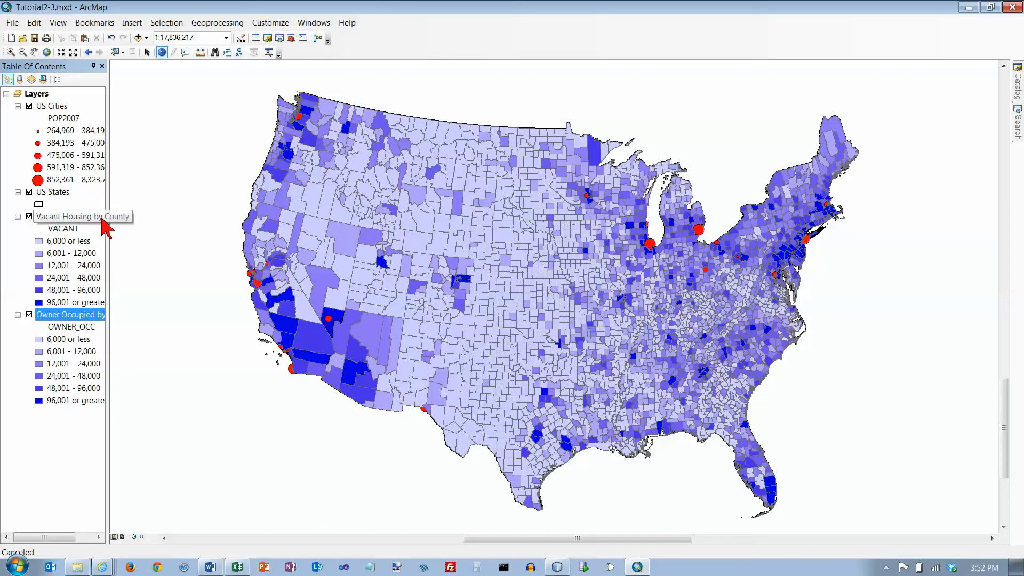
{"action": "left_click", "coordinate": [90, 316]}
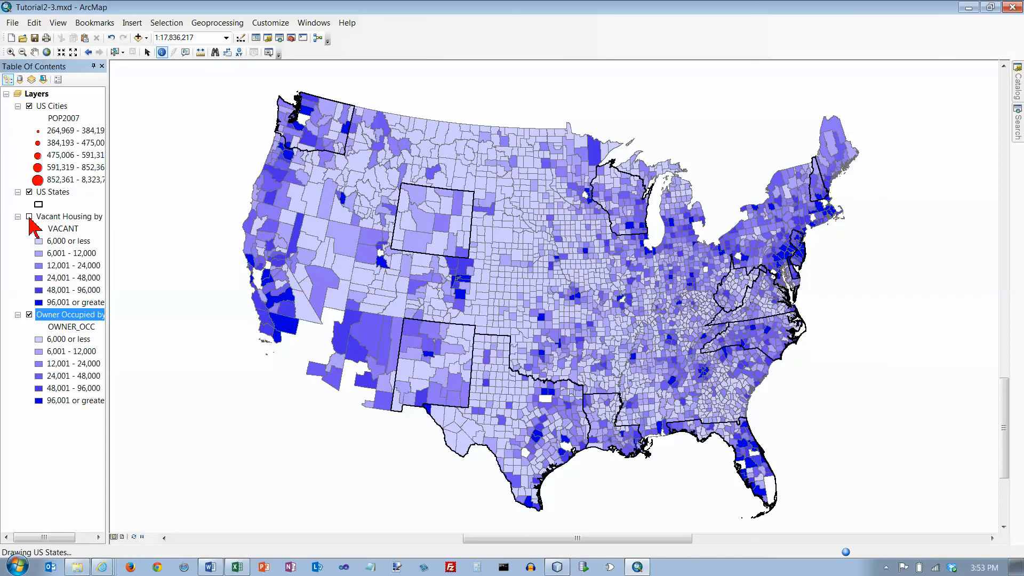
- Save the map document under a new name in the Maps folder, appending a hyphen and the author's full name to Tutorial2-3
{"action": "left_click", "coordinate": [12, 24]}
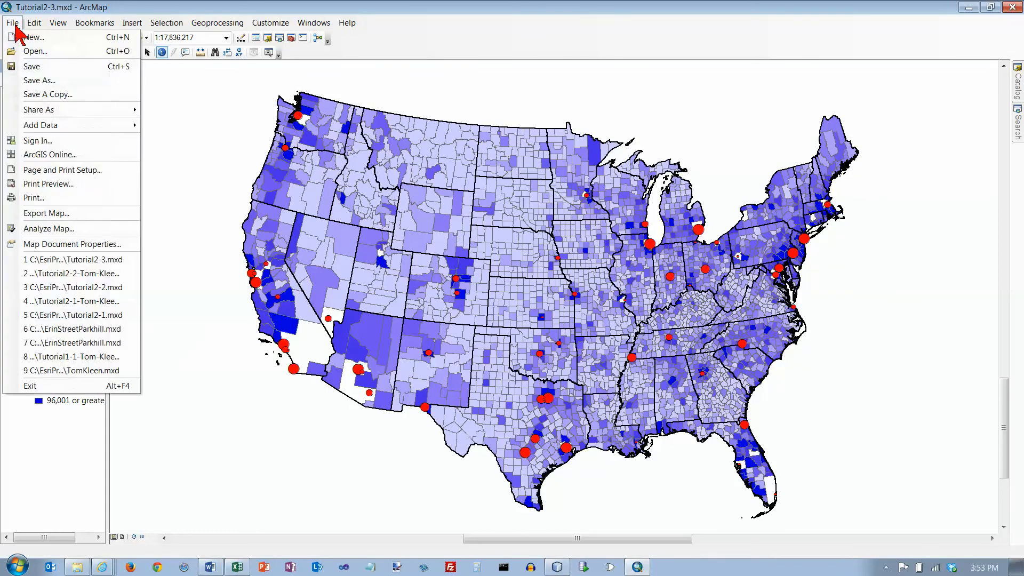
{"action": "left_click", "coordinate": [30, 62]}
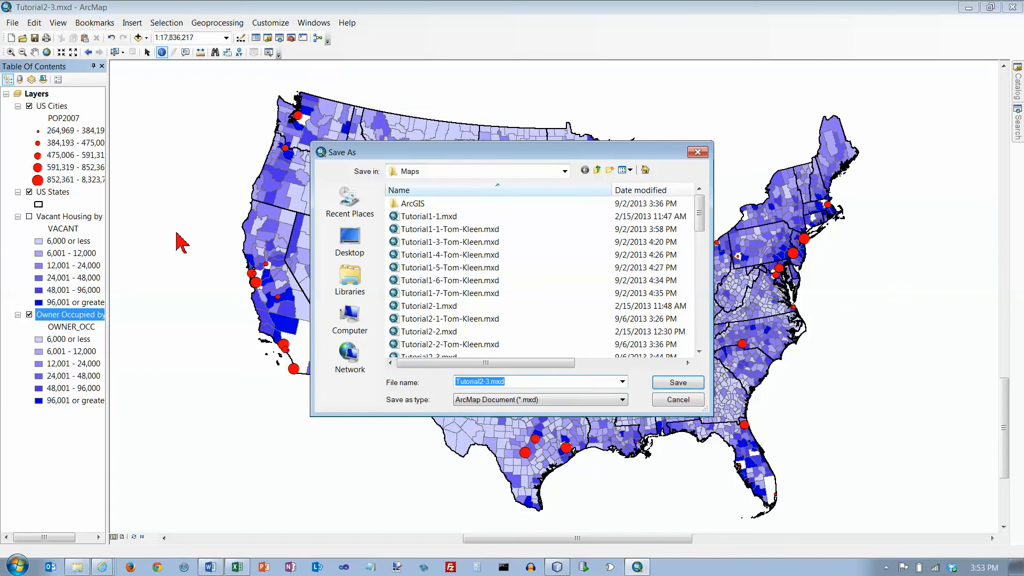
{"action": "left_click", "coordinate": [486, 383]}
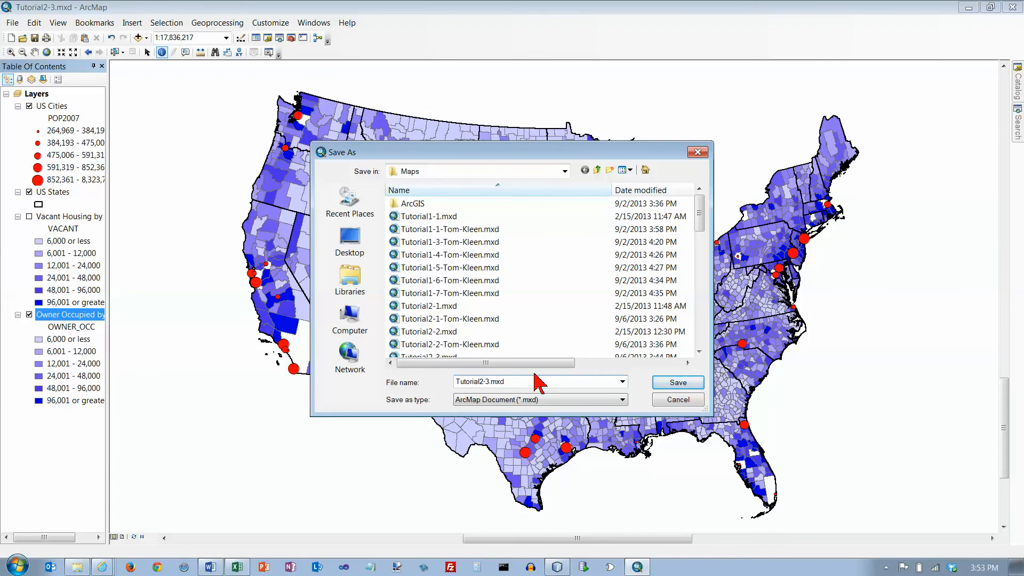
{"action": "type", "text": "-Tom-Kleen"}
{"action": "left_click", "coordinate": [678, 383]}
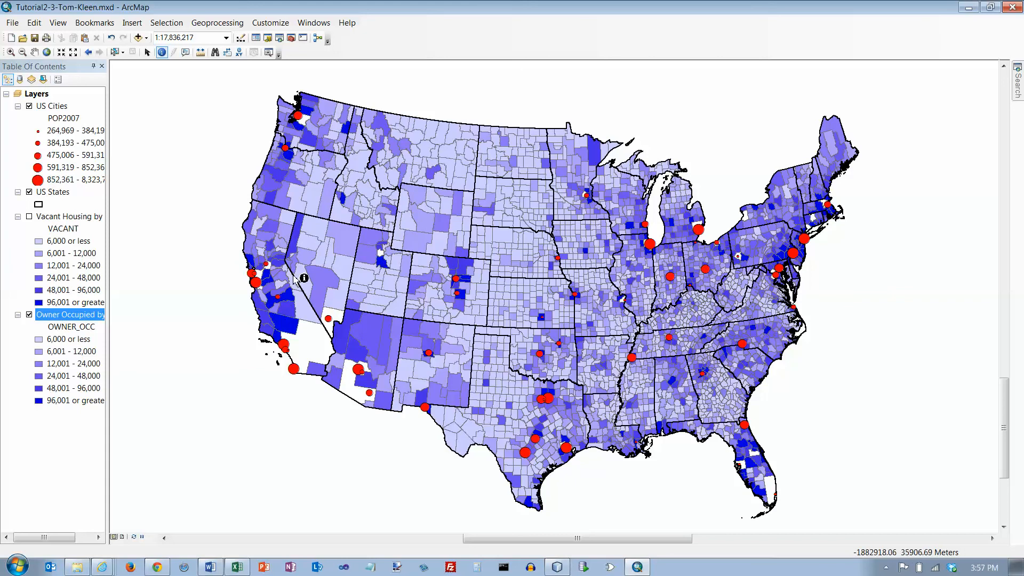
- Open the attribute table of the Owner Occupied by County layer and widen the OWNER_OCC column to show its full heading
{"action": "right_click", "coordinate": [84, 317]}
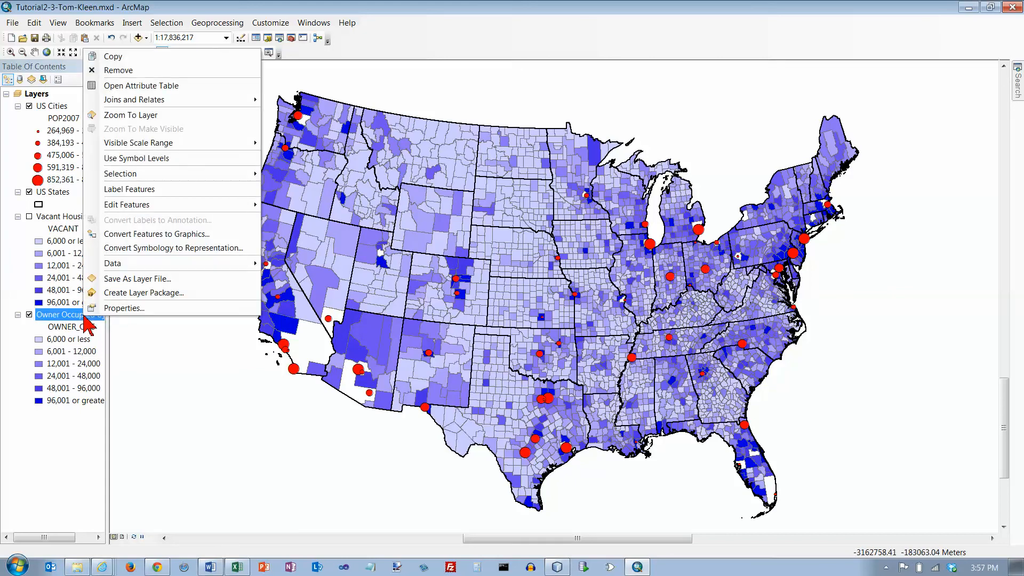
{"action": "left_click", "coordinate": [173, 90]}
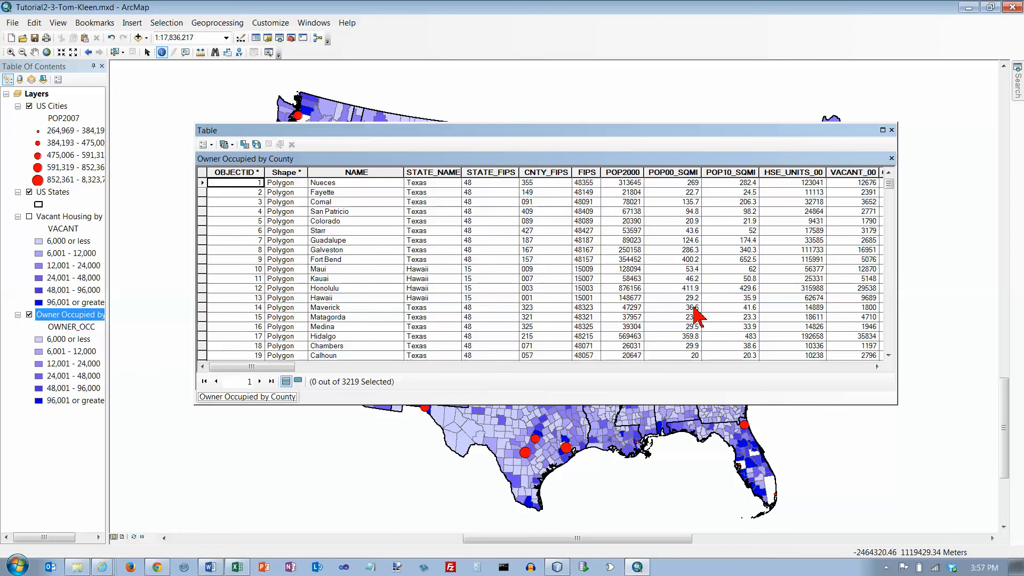
{"action": "left_click_drag", "start_coordinate": [291, 367], "coordinate": [738, 368]}
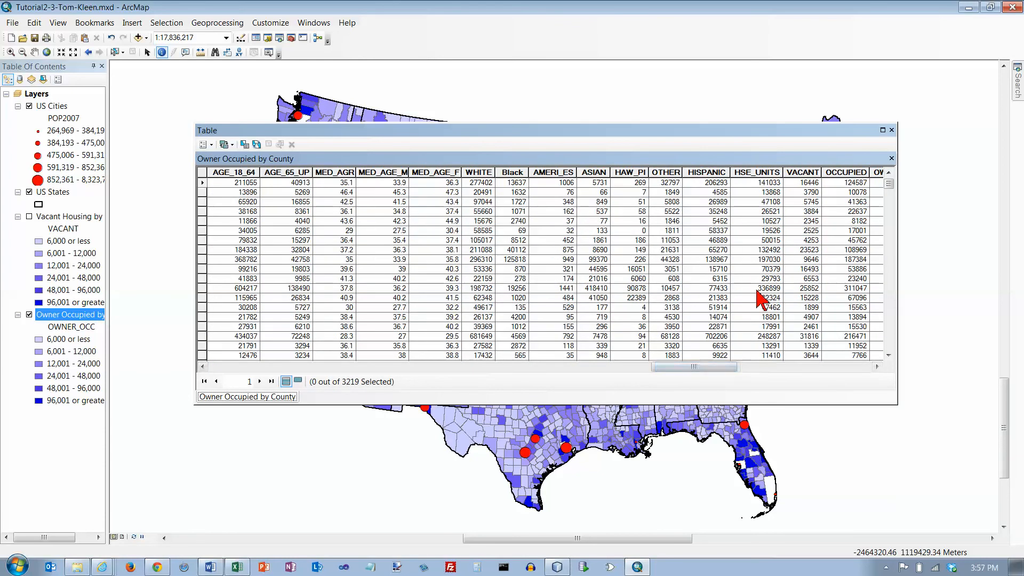
{"action": "left_click", "coordinate": [814, 366]}
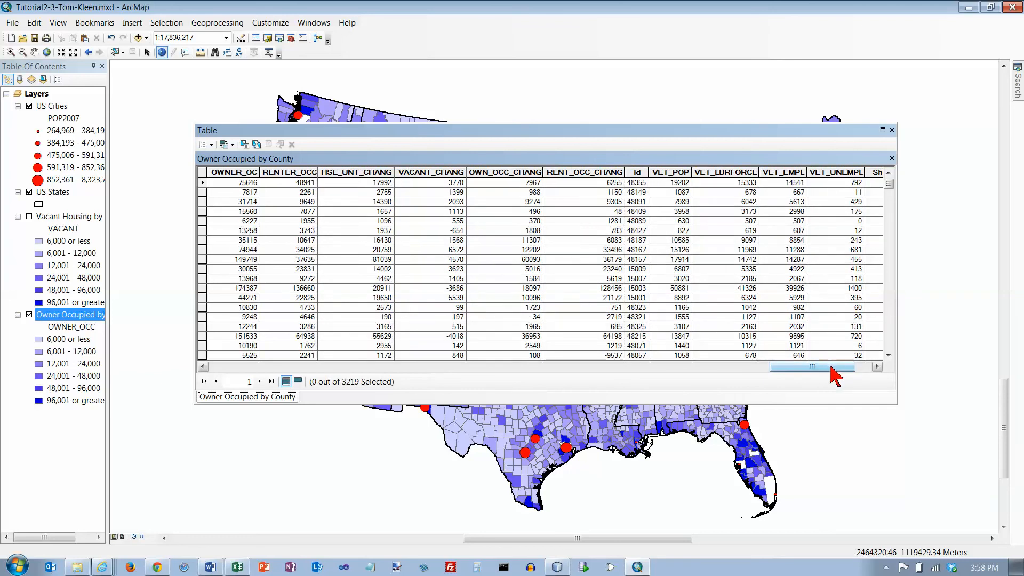
{"action": "left_click_drag", "start_coordinate": [261, 172], "coordinate": [302, 172]}
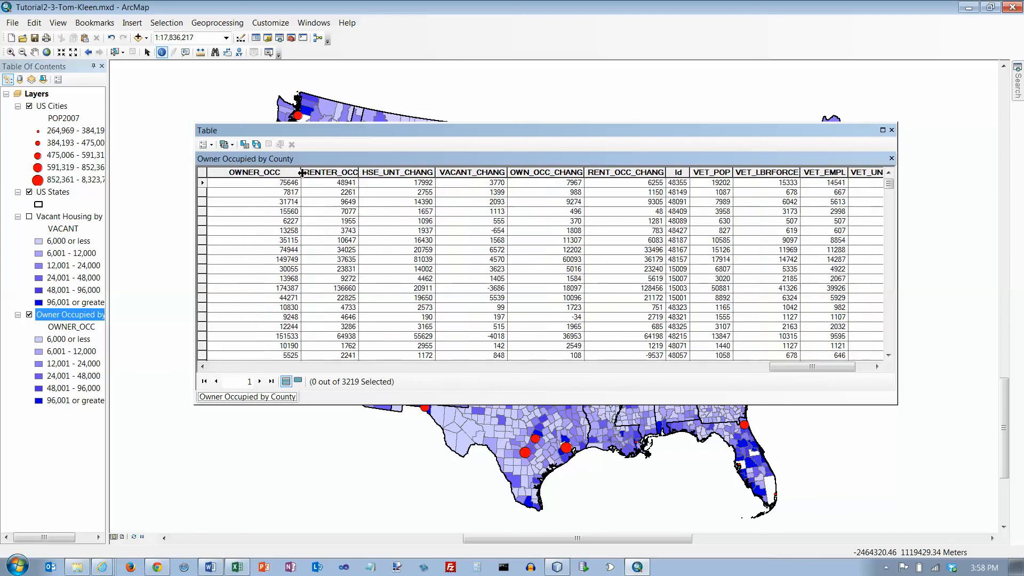
- Sort the OWNER_OCC values ascending and then descending to examine their extremes, and close the attribute table
{"action": "left_click", "coordinate": [272, 173]}
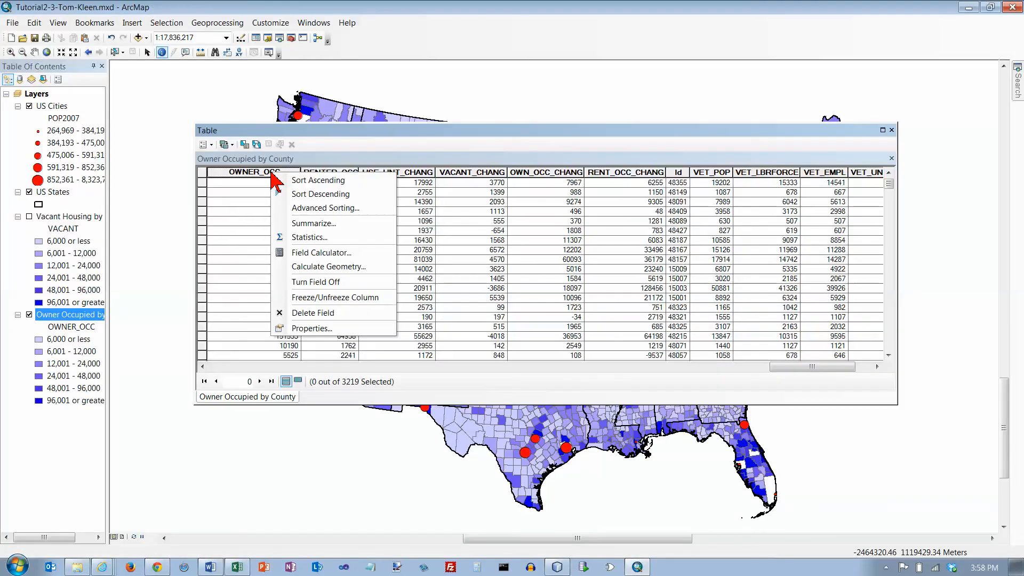
{"action": "left_click", "coordinate": [295, 181]}
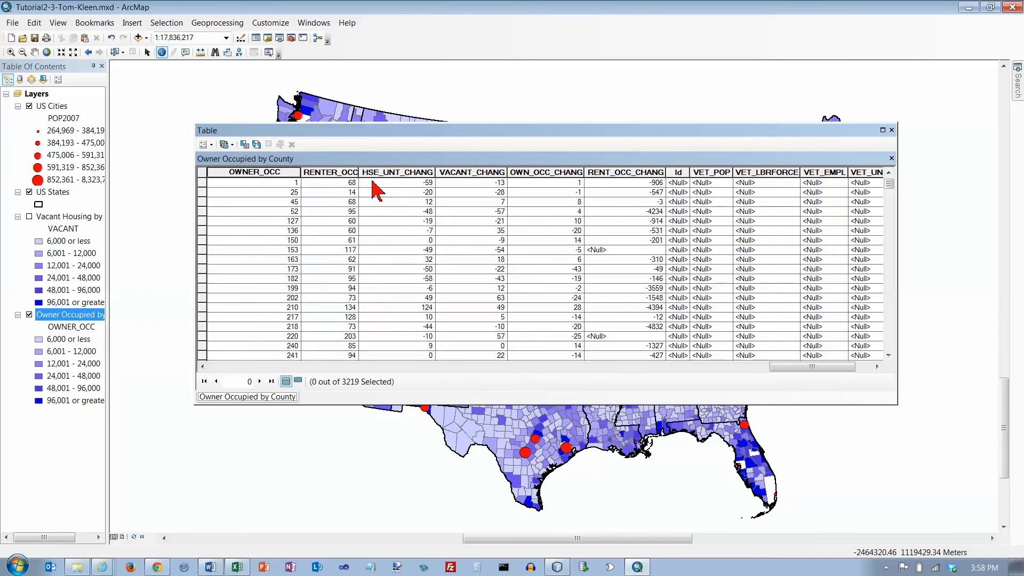
{"action": "right_click", "coordinate": [279, 174]}
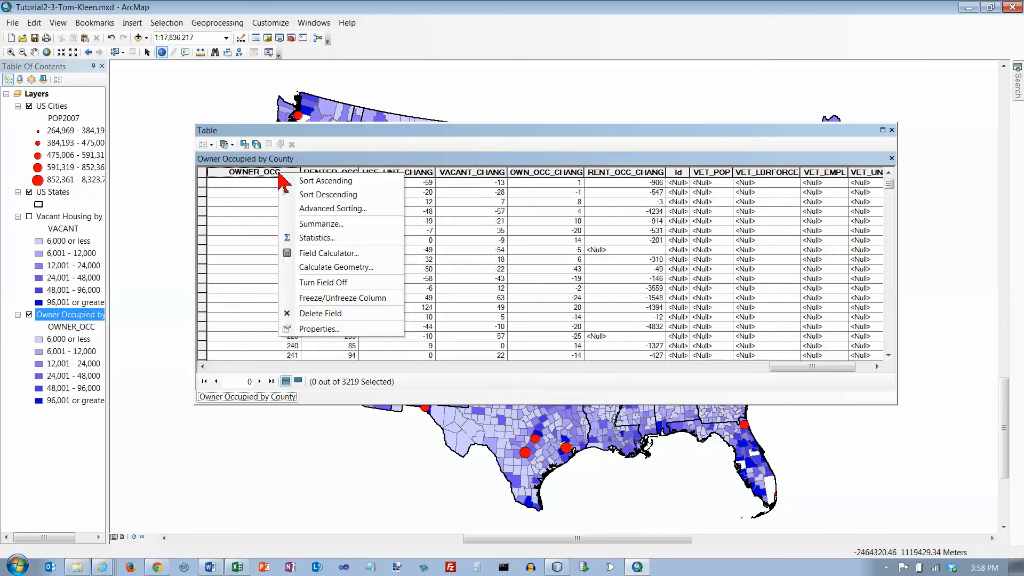
{"action": "left_click", "coordinate": [299, 193]}
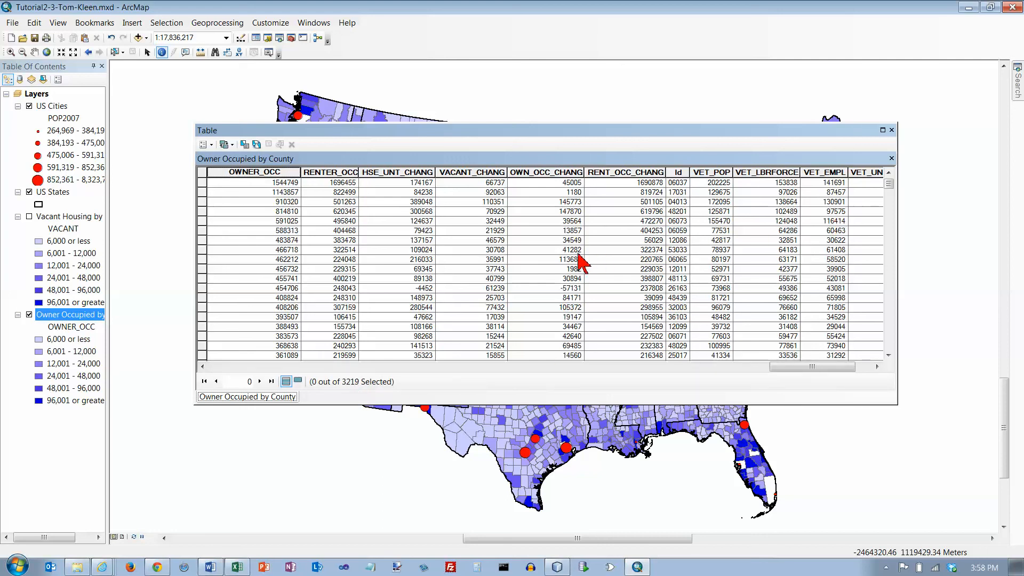
{"action": "left_click", "coordinate": [892, 129]}
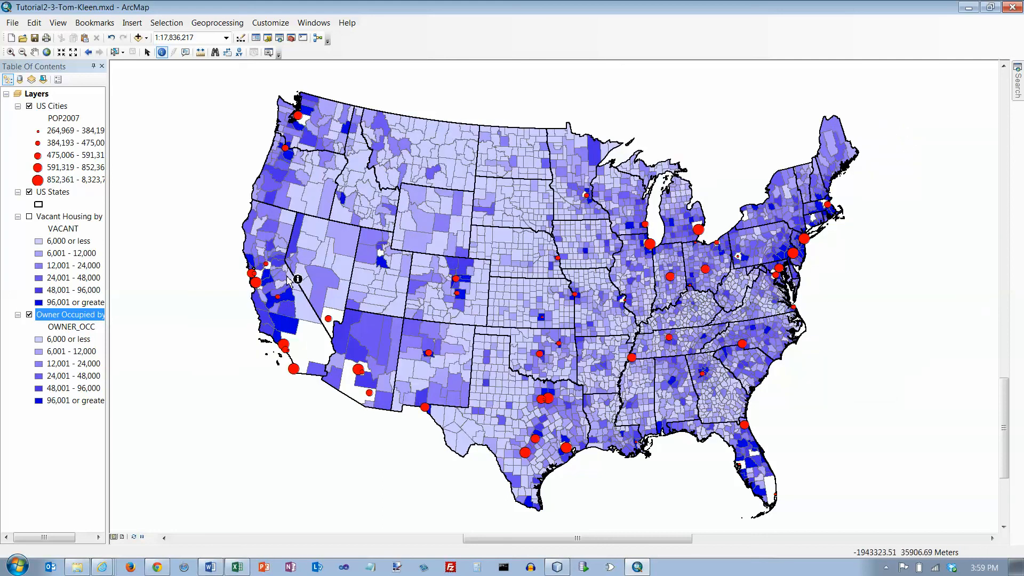